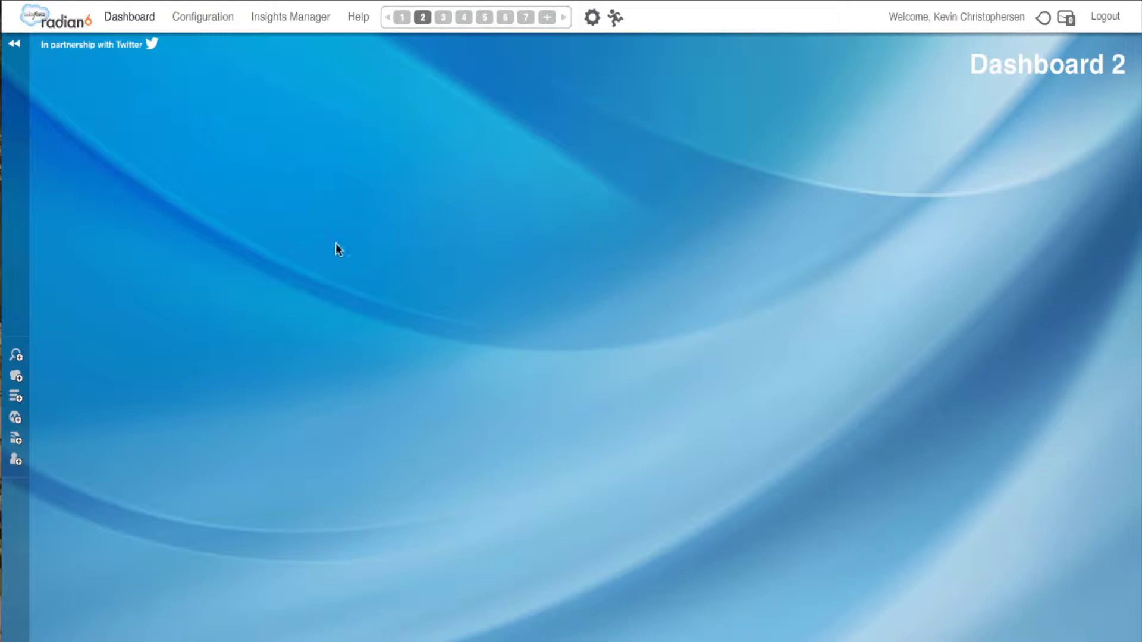
Start a River of News titled 'Gourmet Ice Cream' and add the gourmet ice cream profile.
click(16, 454)
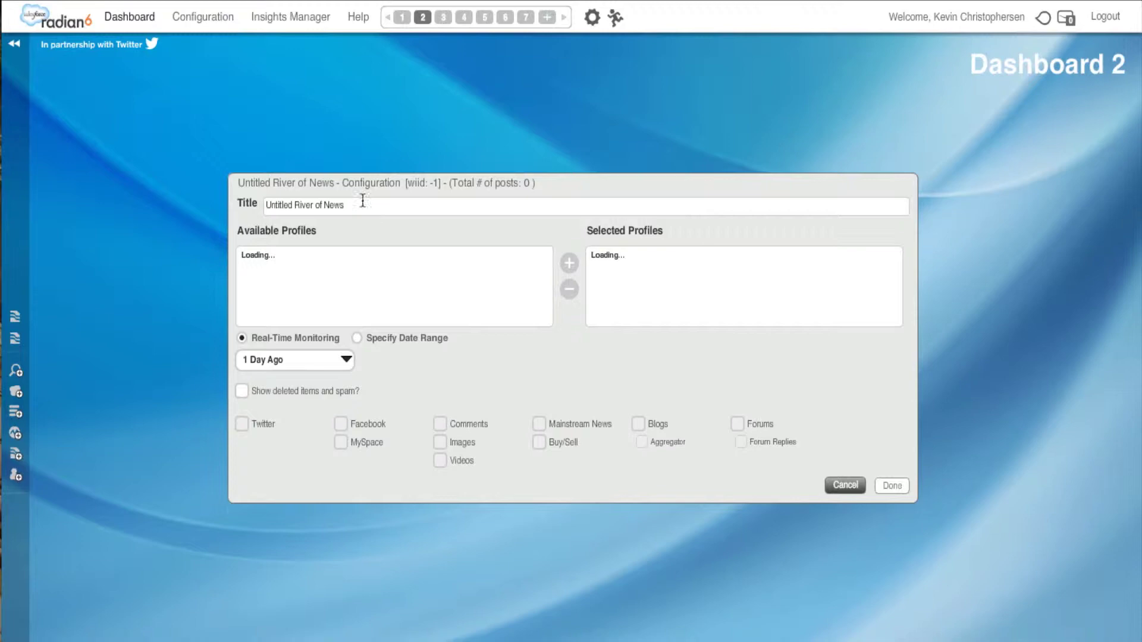
drag(359, 204, 245, 198)
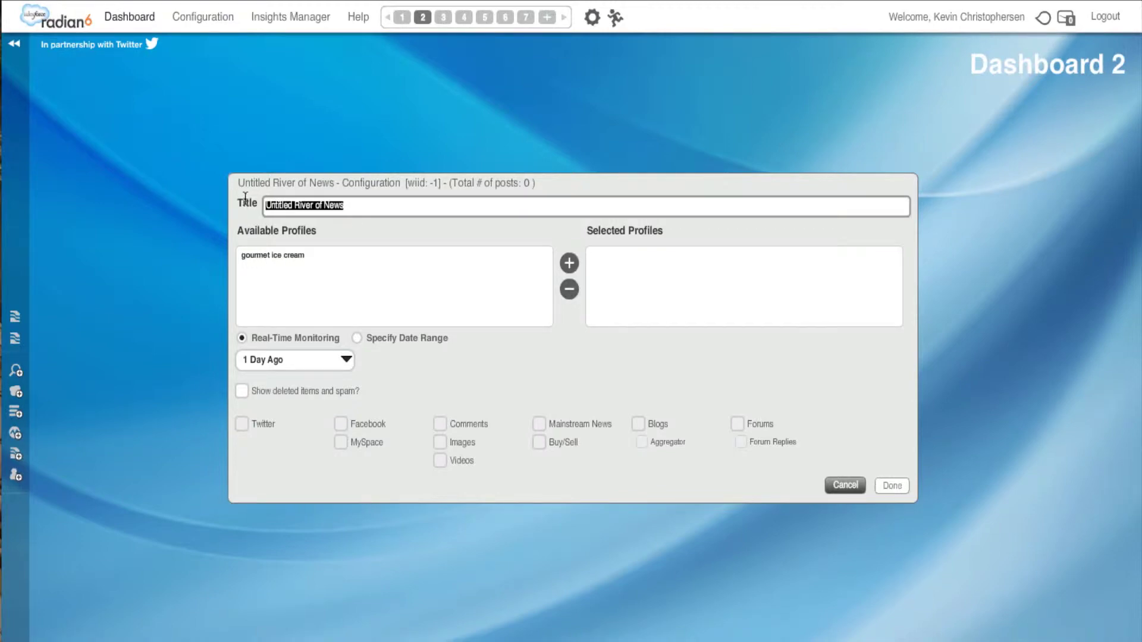
text(Gourmet)
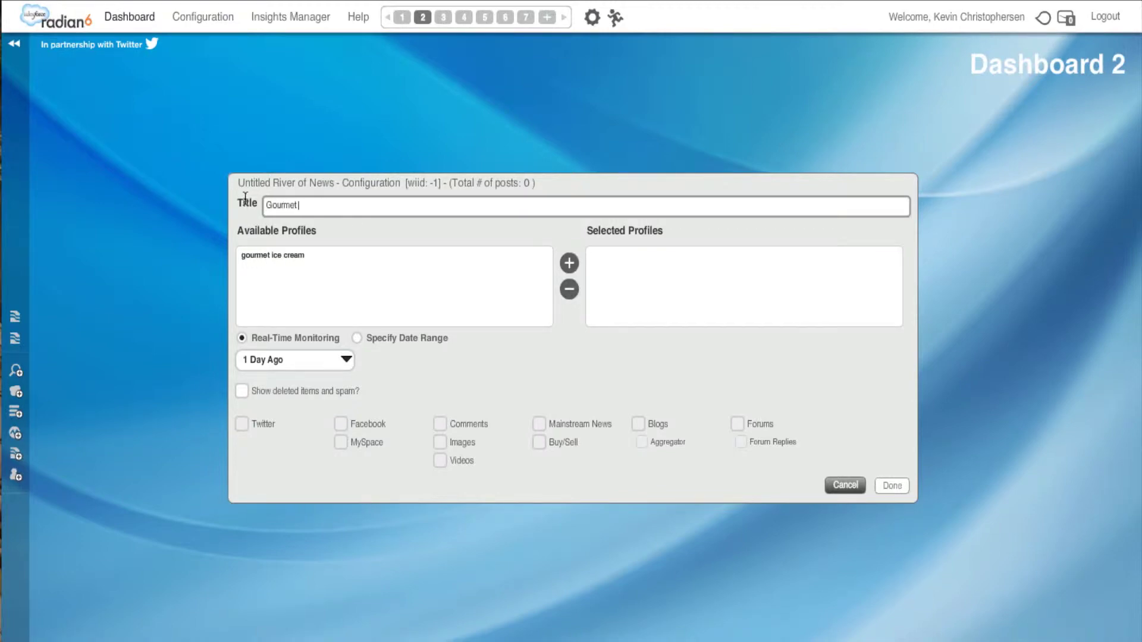
text( Ice Cream)
click(266, 255)
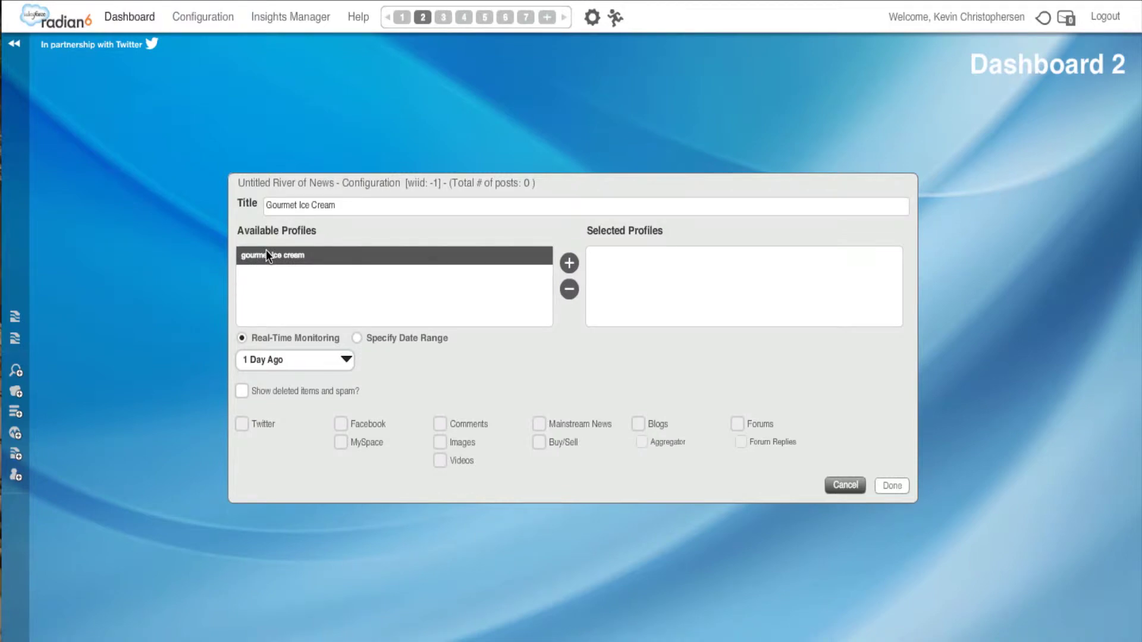
click(569, 263)
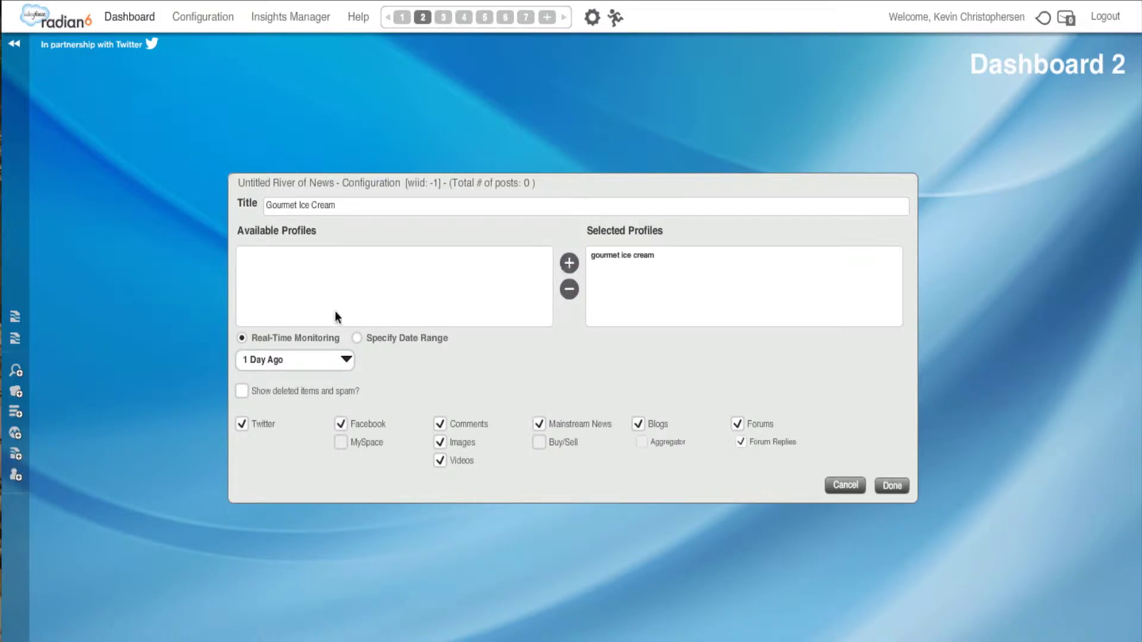
Keep Real-Time Monitoring with a 7 Days Ago look-back and create the river.
click(358, 338)
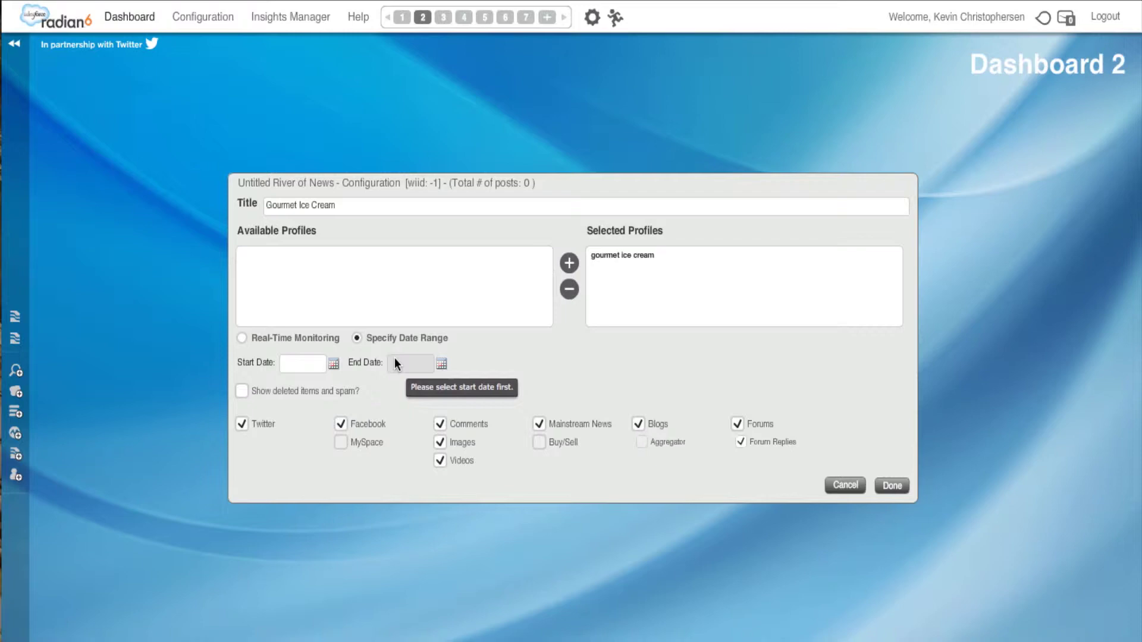
click(242, 339)
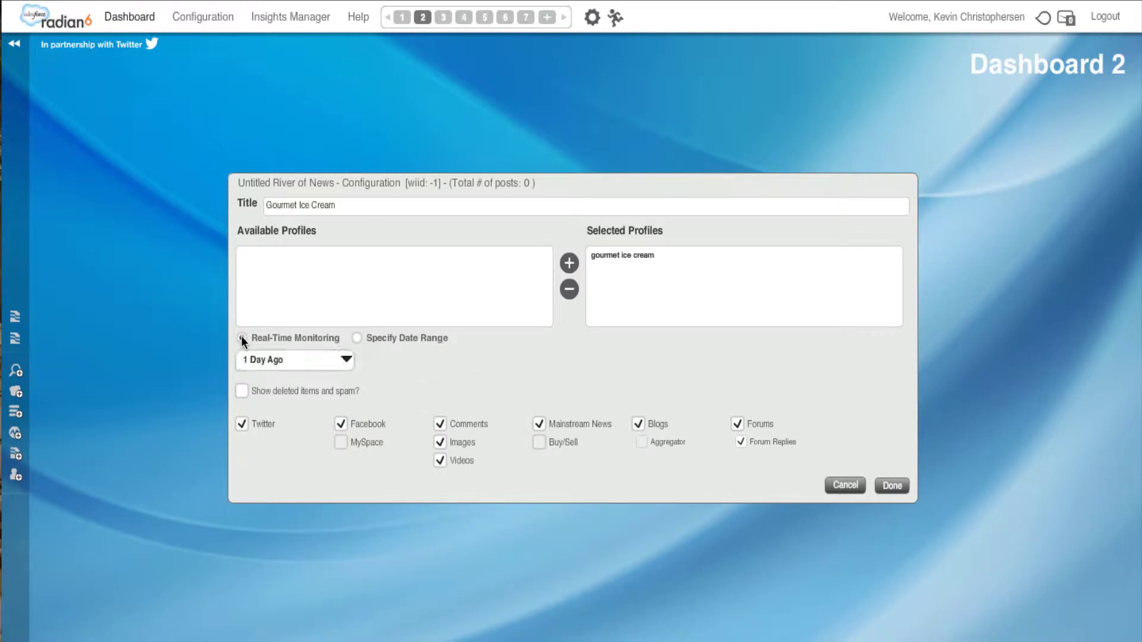
click(344, 361)
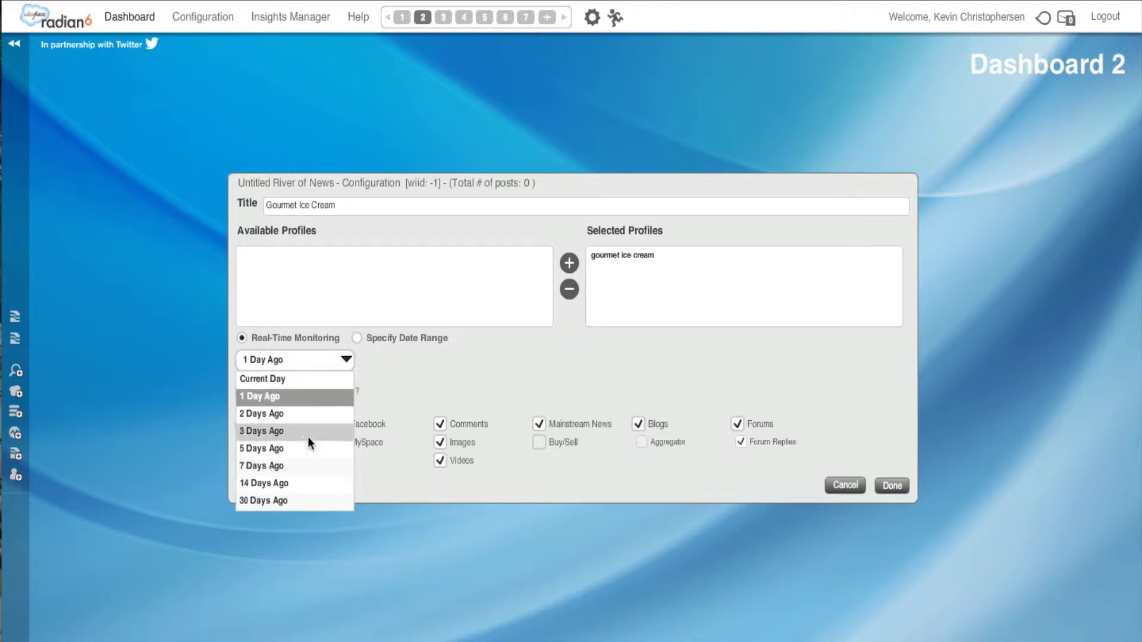
click(296, 469)
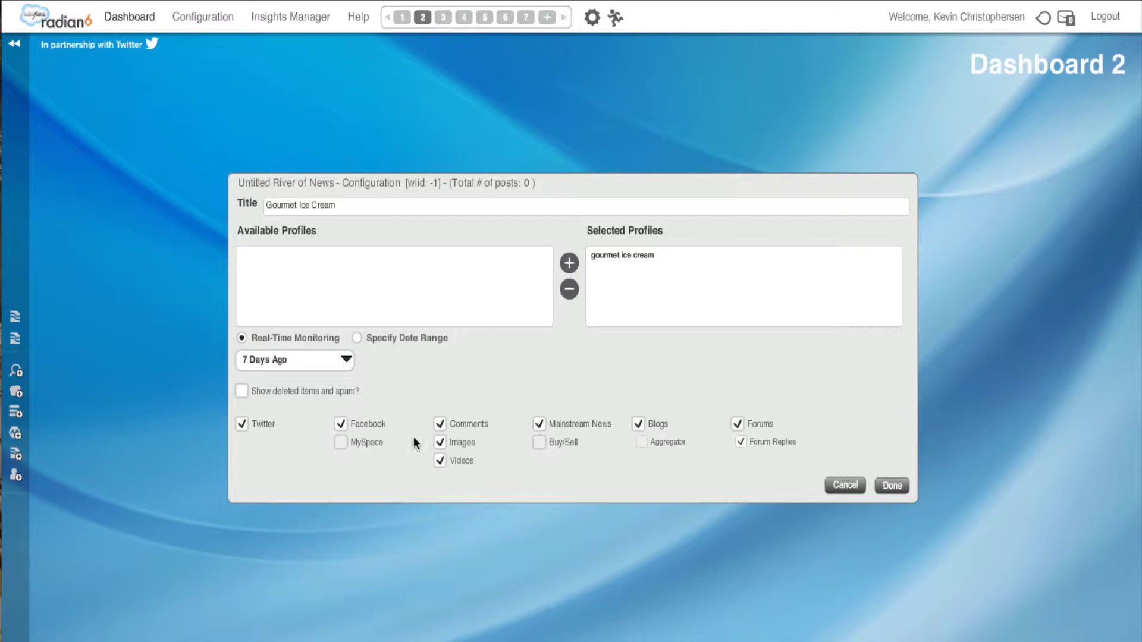
click(890, 489)
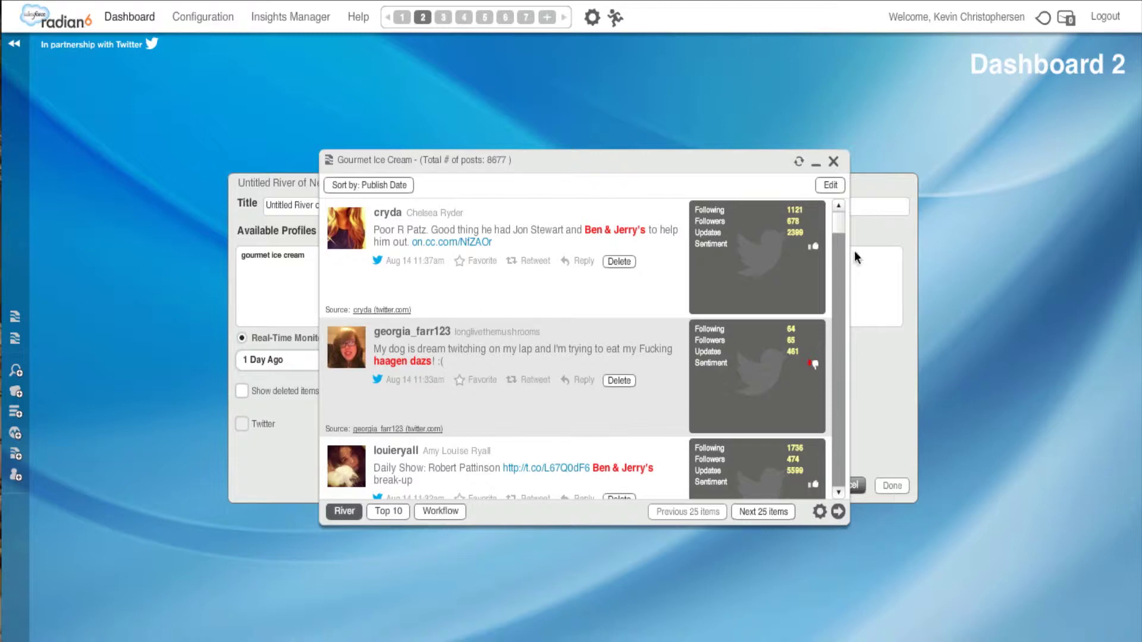
Scroll down through the newest of the river's 8677 posts.
drag(839, 223, 840, 237)
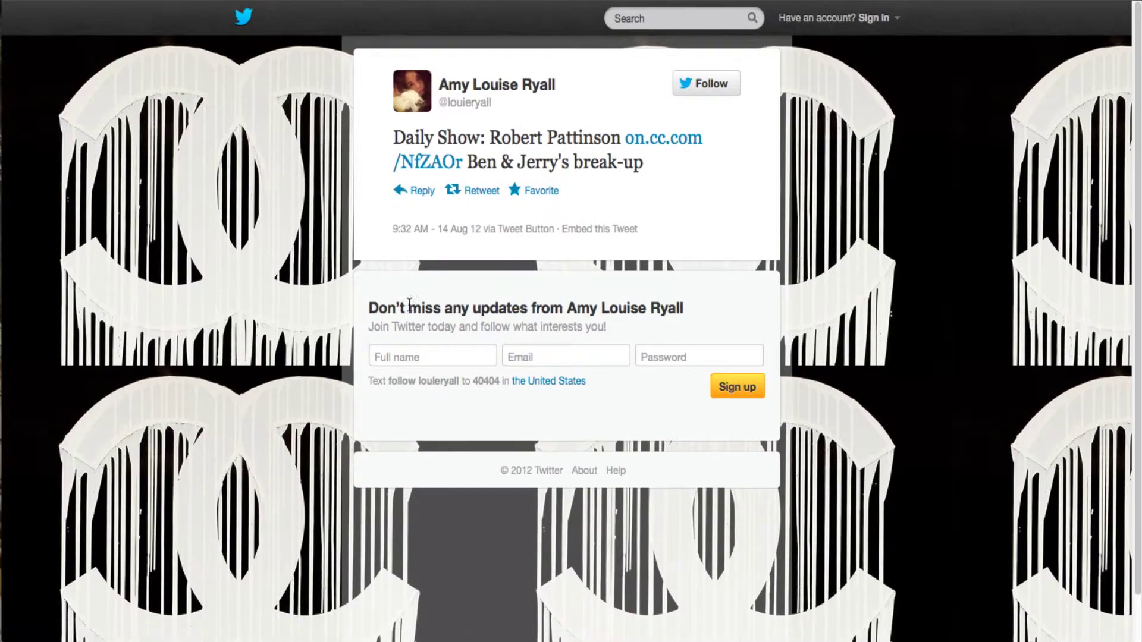
click(536, 89)
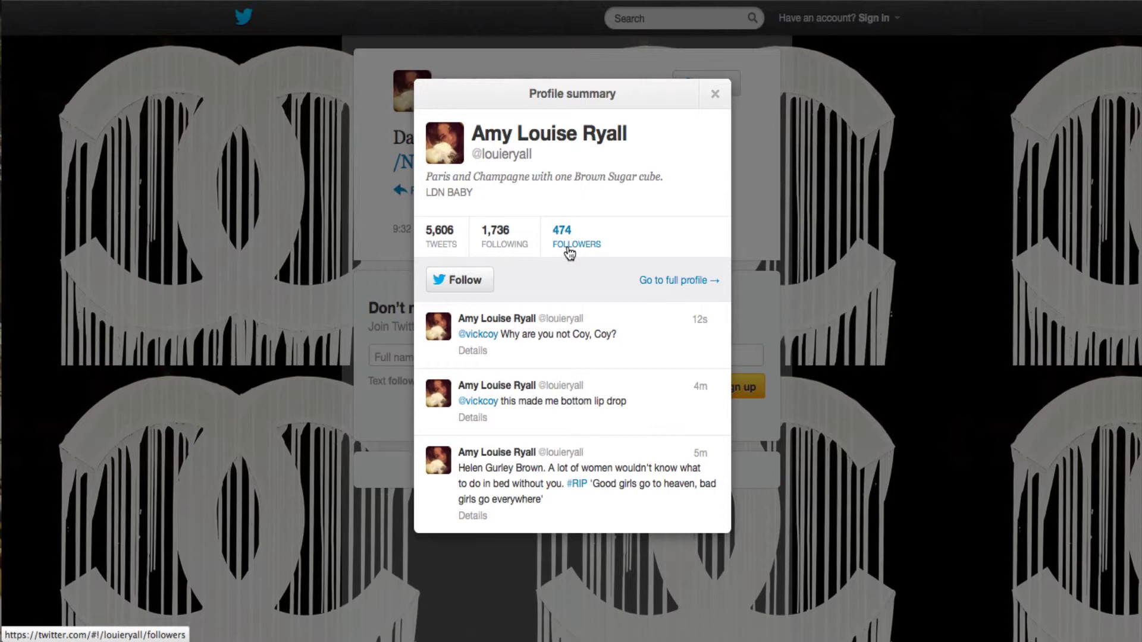
click(715, 95)
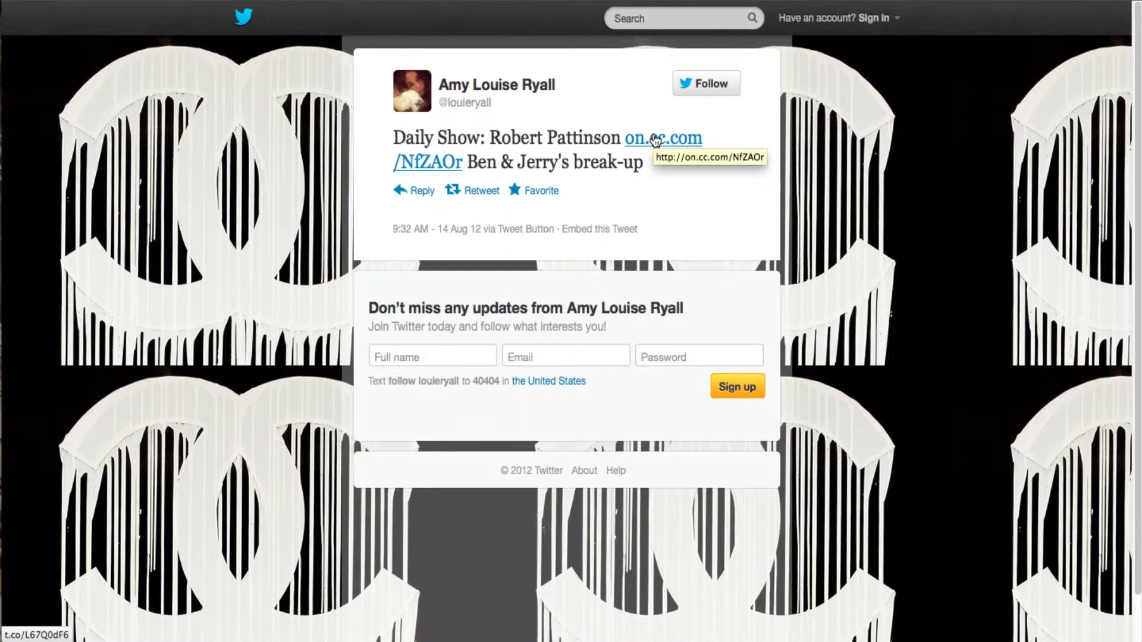
click(656, 139)
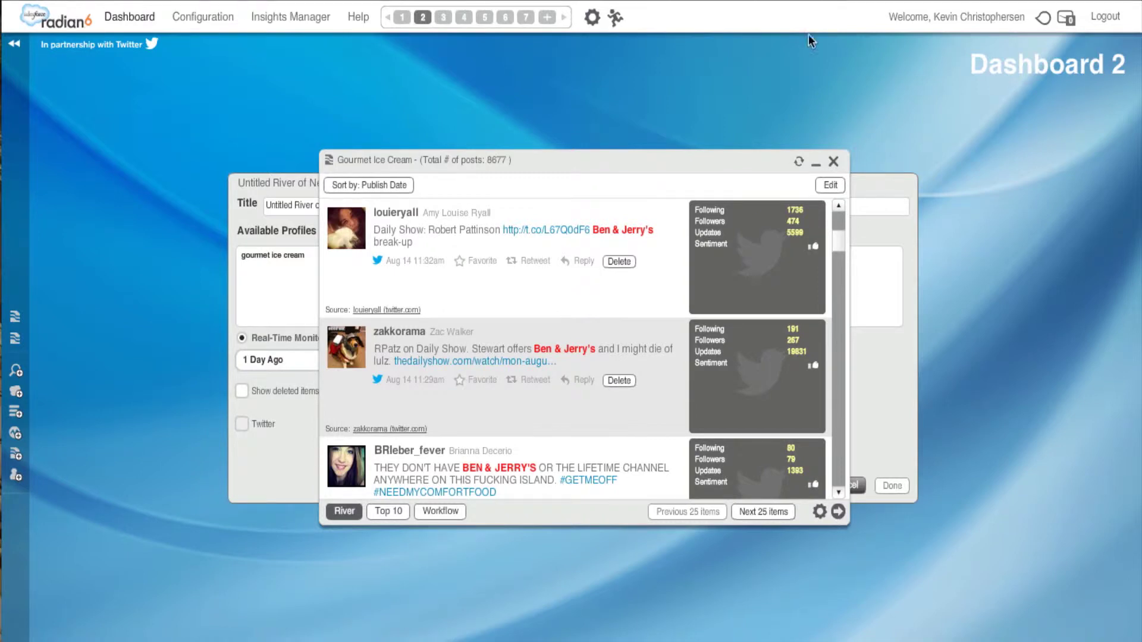
Scroll further down the posts, then bring up the Sort by: Publish Date options.
click(841, 490)
click(840, 491)
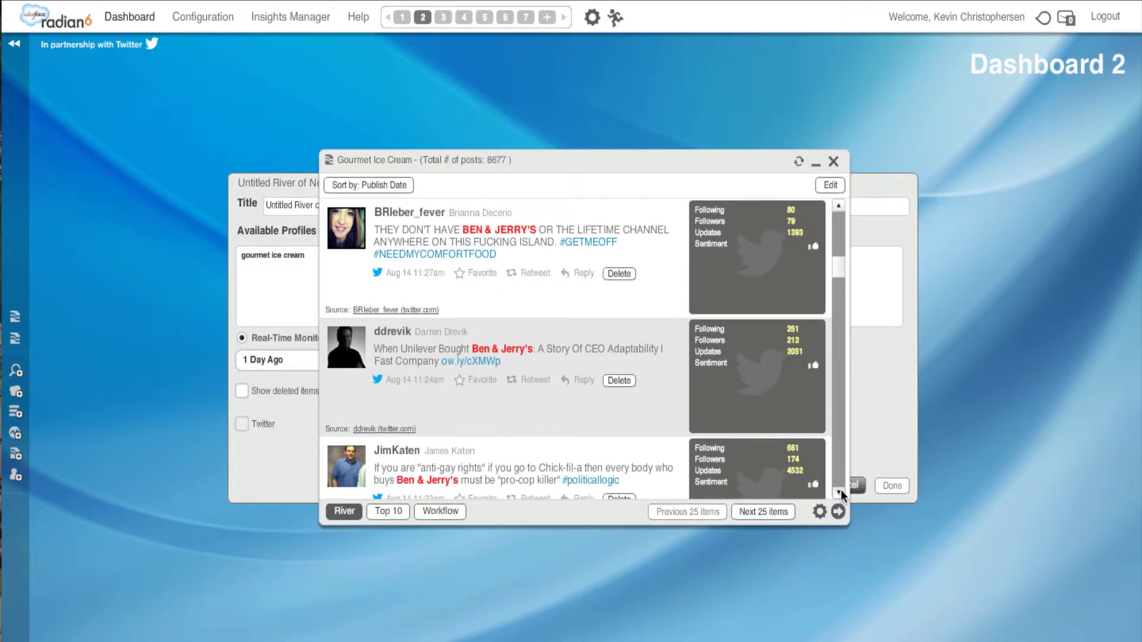
click(841, 491)
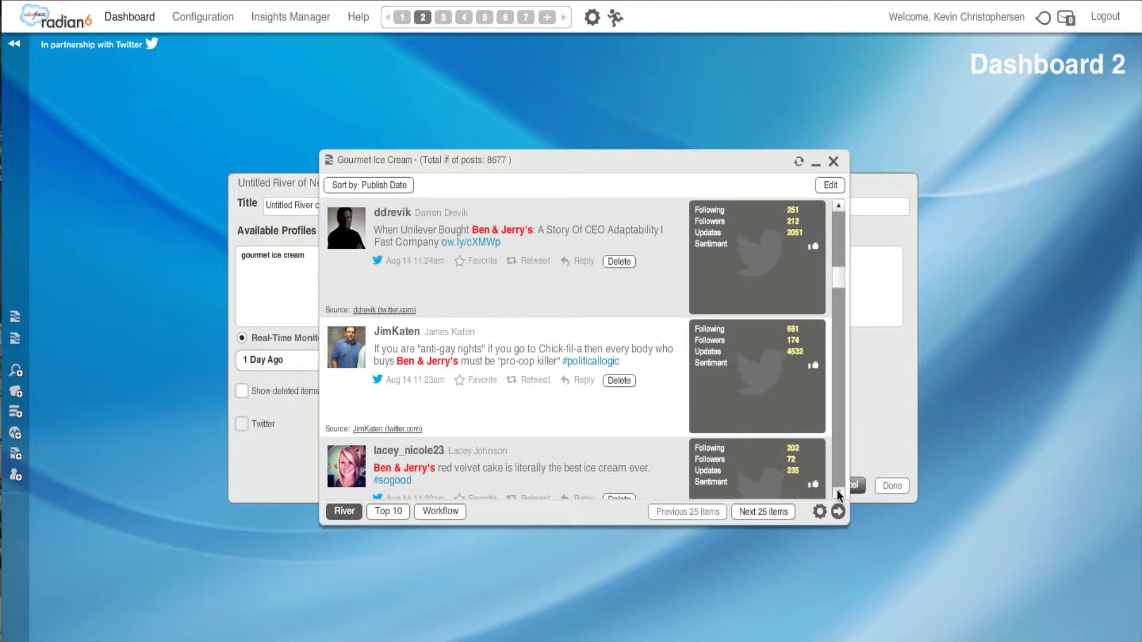
click(838, 491)
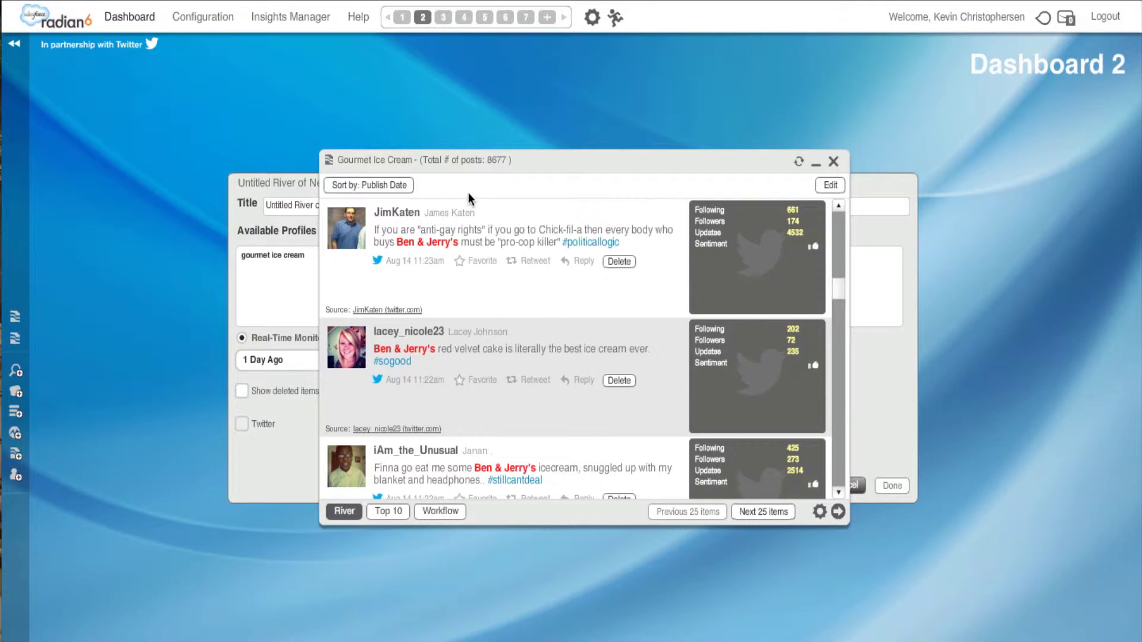
click(389, 196)
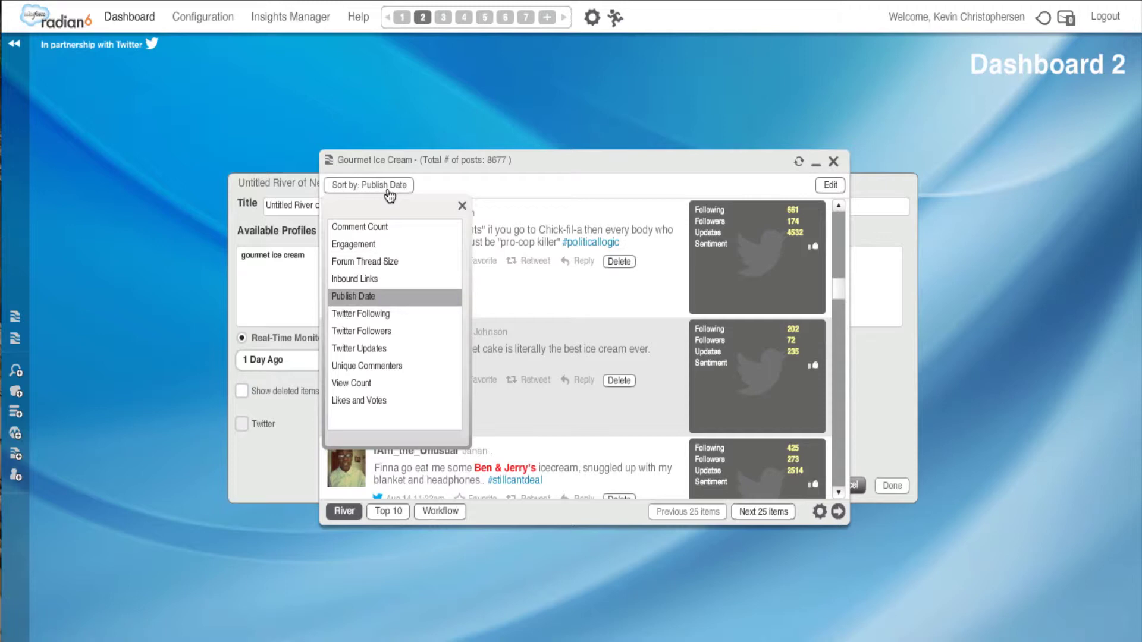
Sort the river by Comment Count so the 277-comment post leads, and reopen the sort list.
click(394, 231)
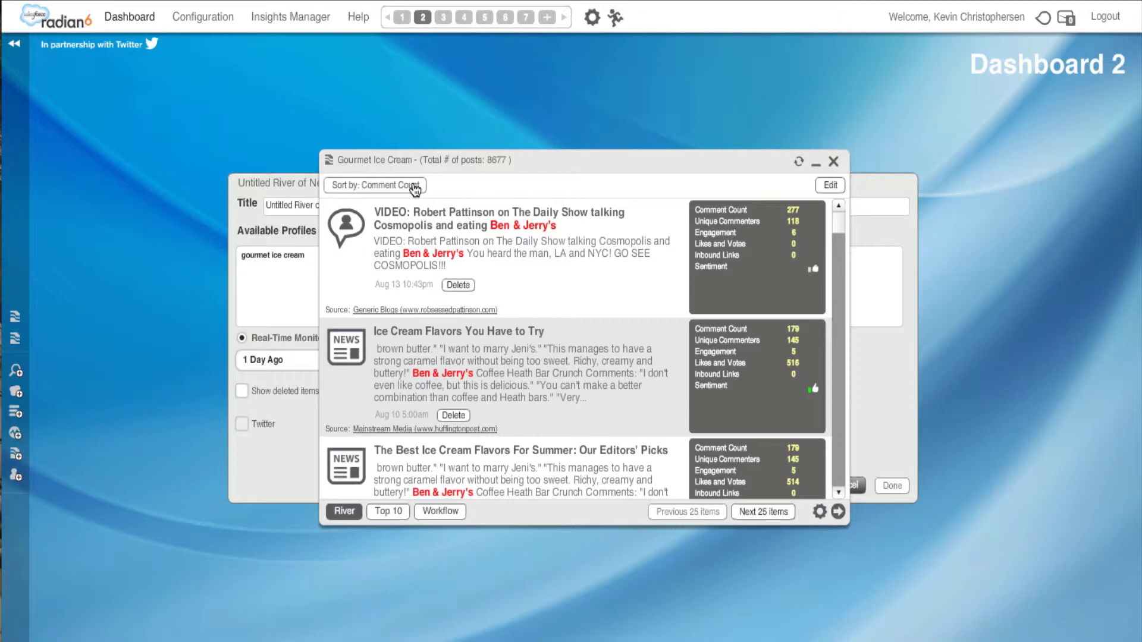
click(414, 187)
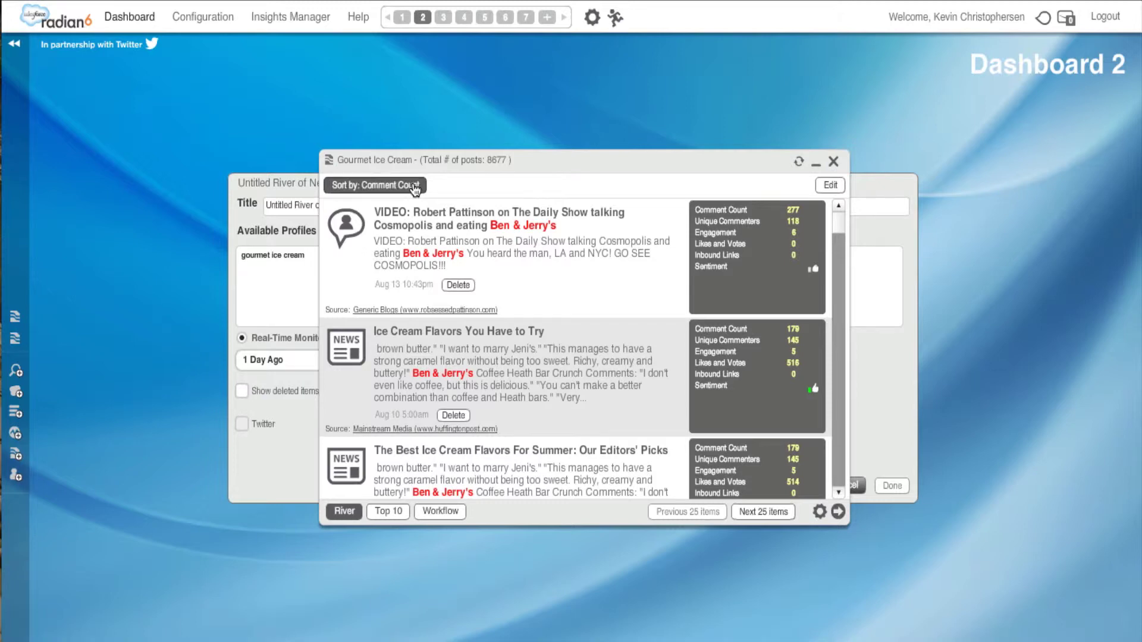
Sort the river by Engagement and scroll through the results.
click(385, 244)
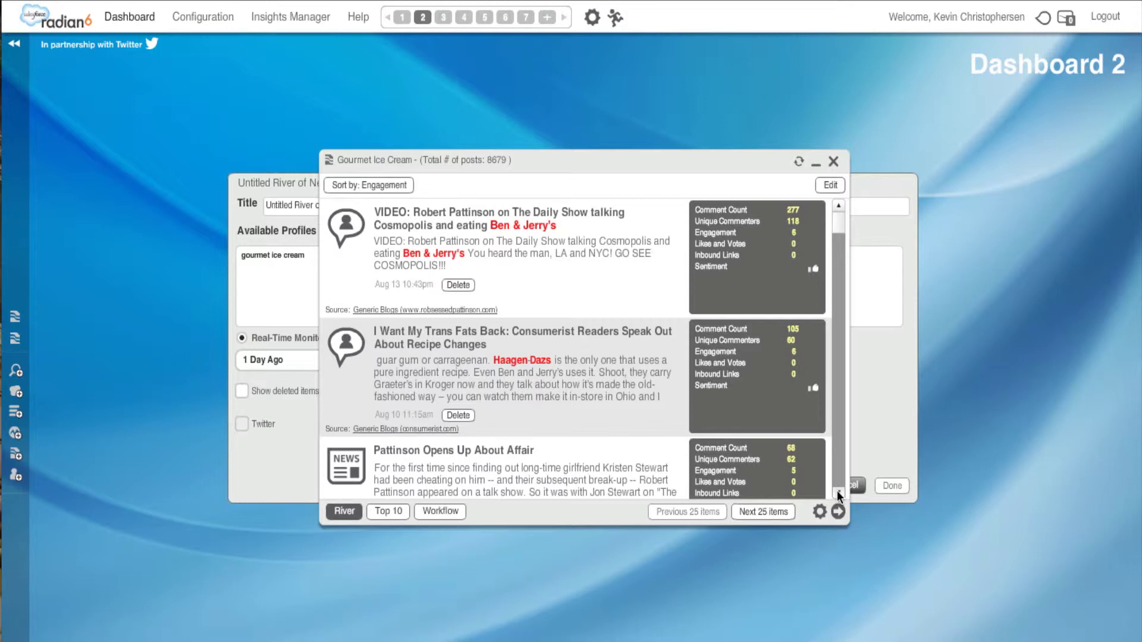
click(838, 491)
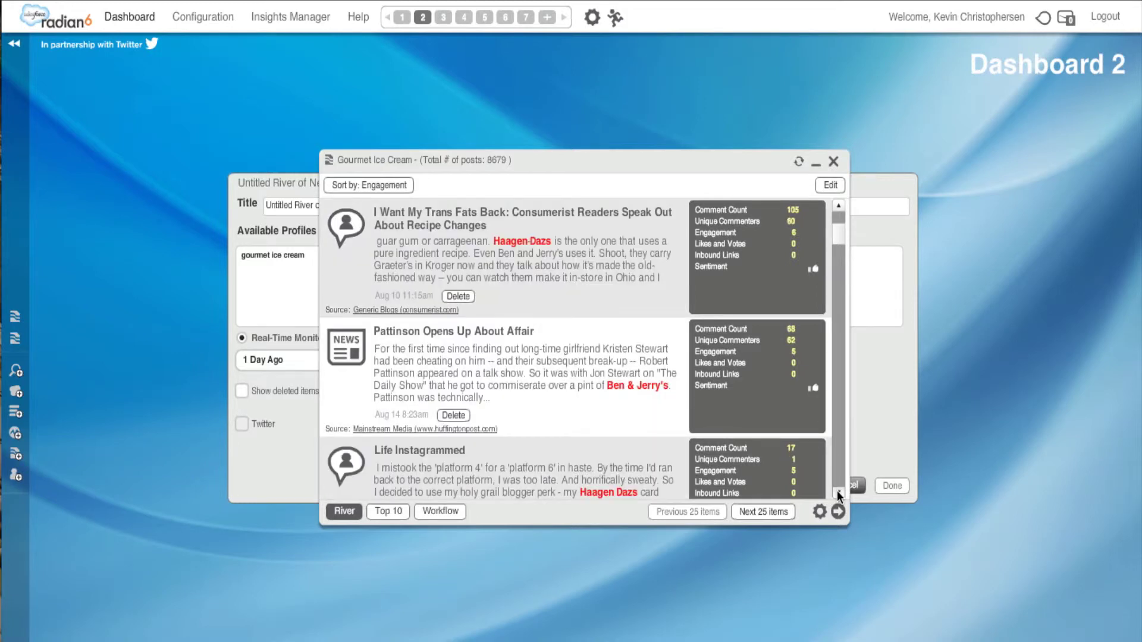
click(838, 492)
click(838, 492)
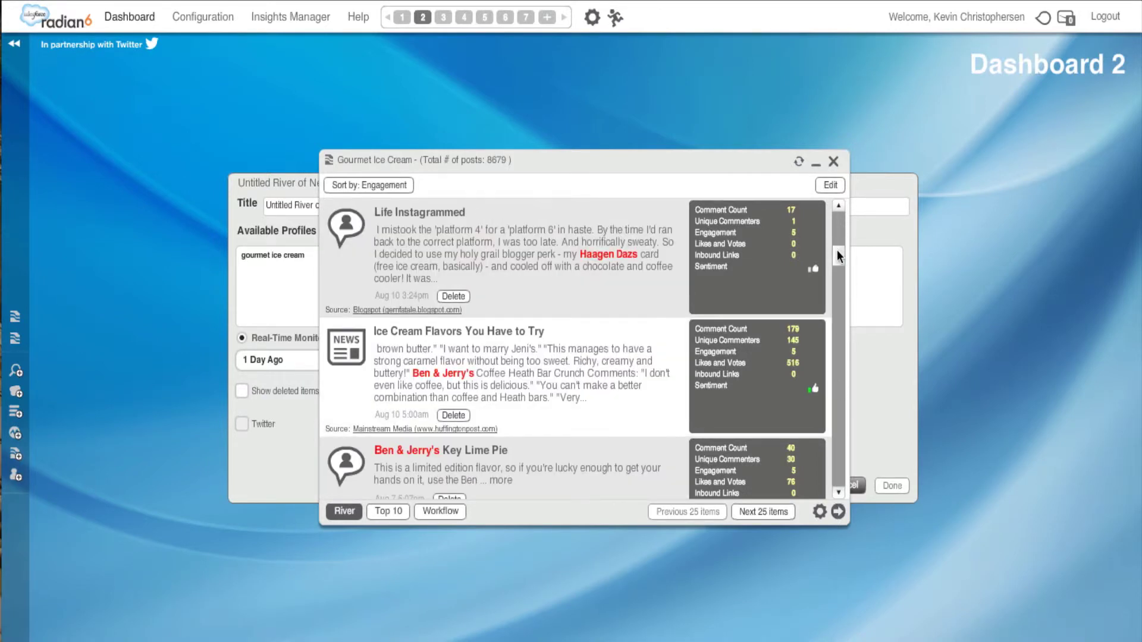
drag(837, 250, 837, 215)
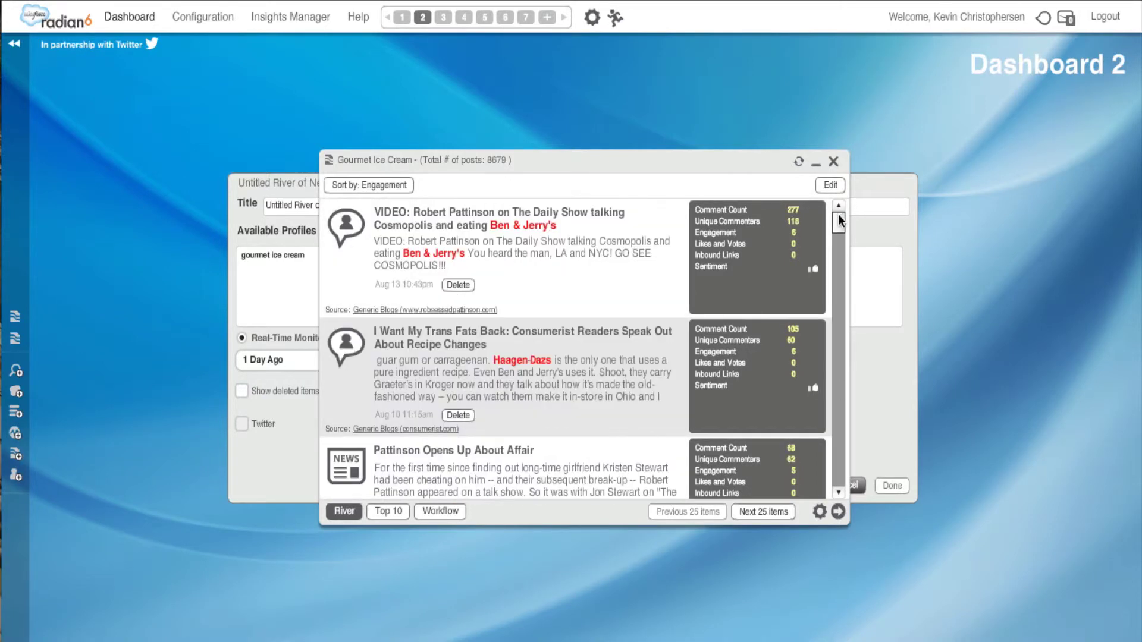
Re-sort the river by Forum Thread Size and reopen the sort options.
click(393, 187)
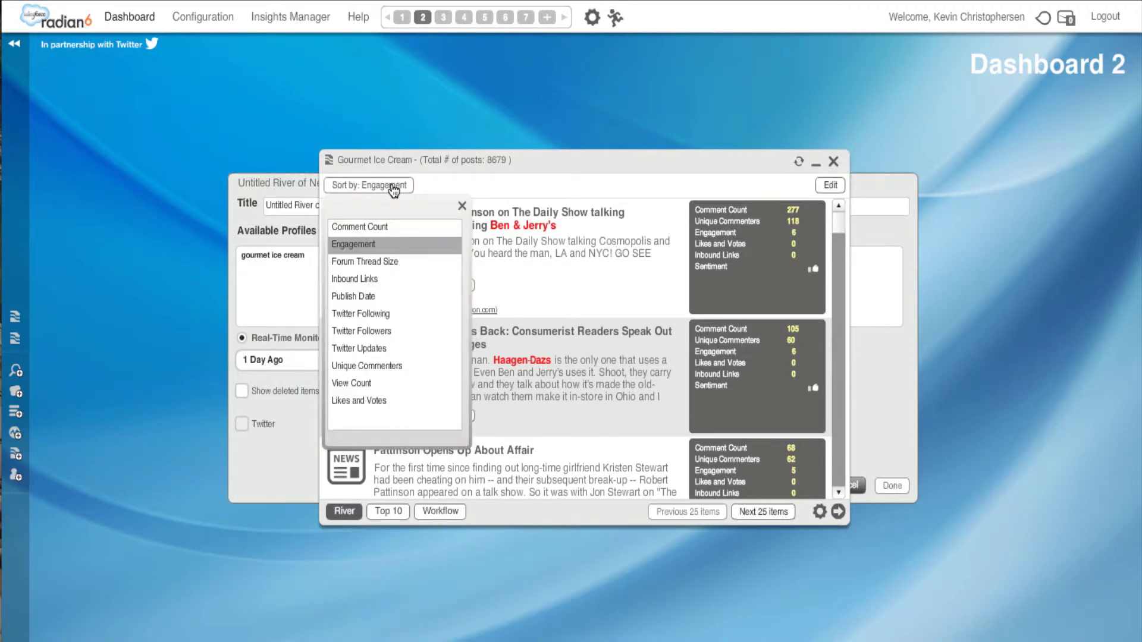
click(376, 265)
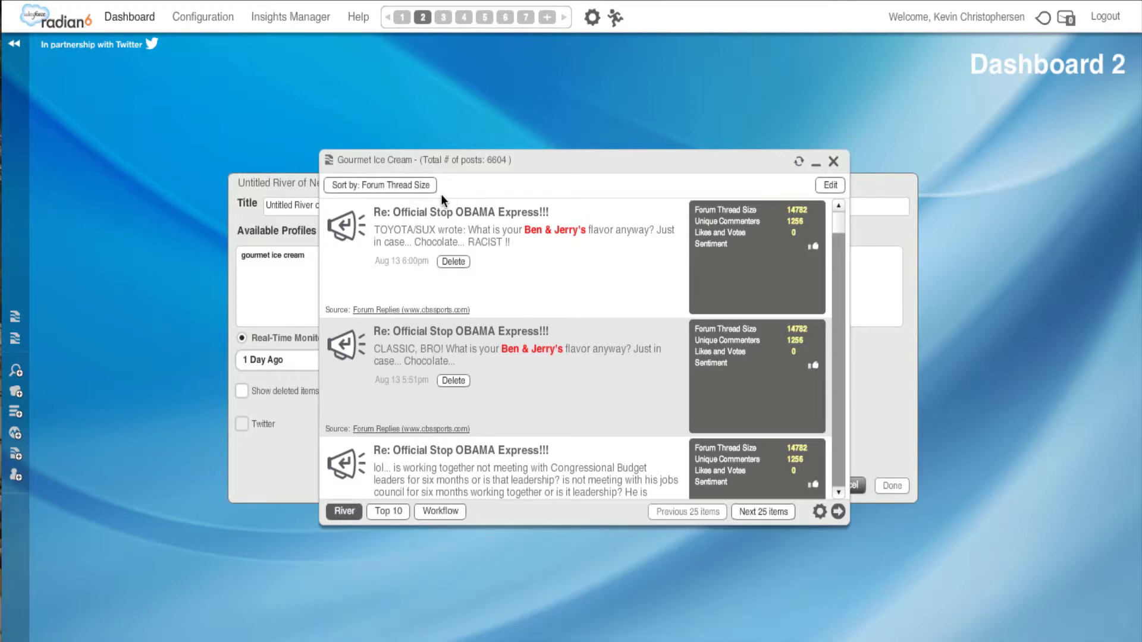
click(420, 187)
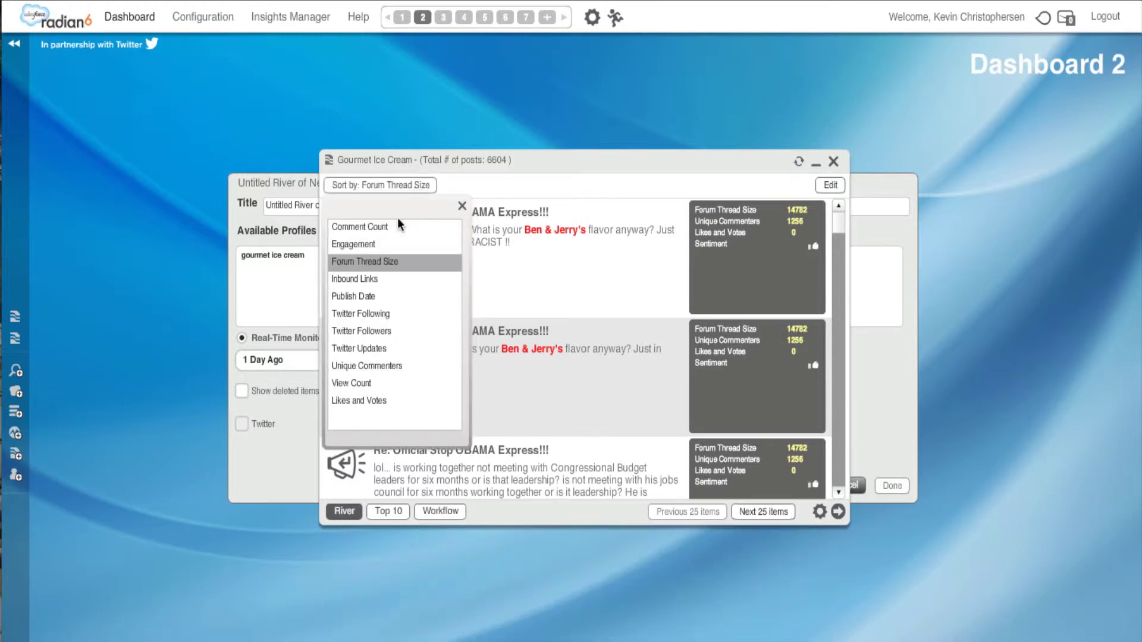
Sort the posts by Inbound Links, scroll down through them, and reopen the sort options.
click(376, 278)
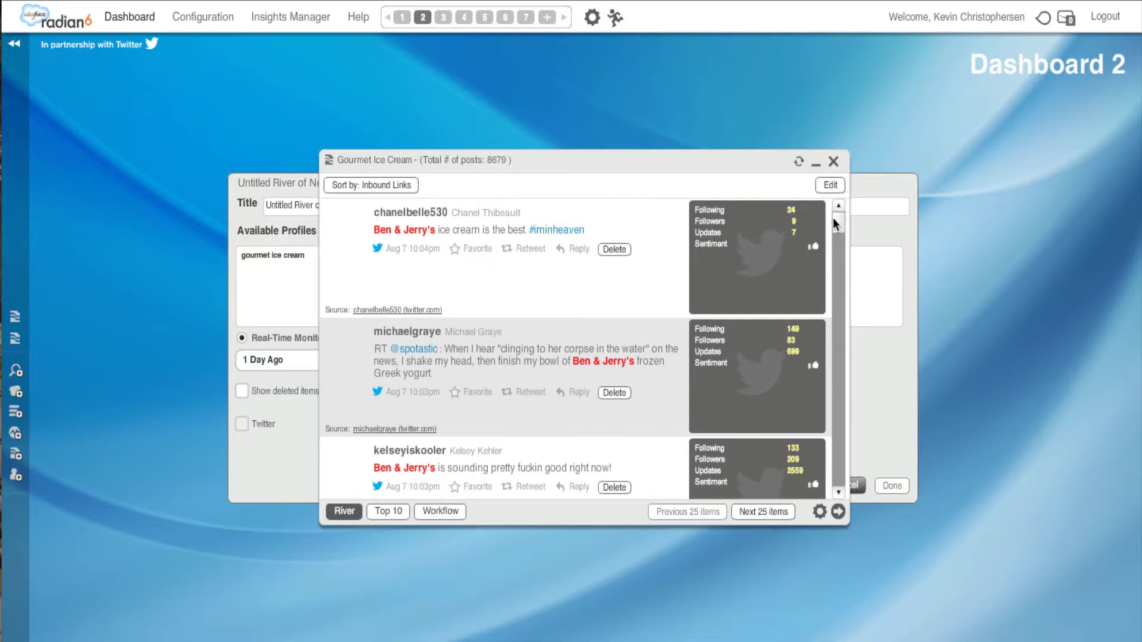
click(838, 492)
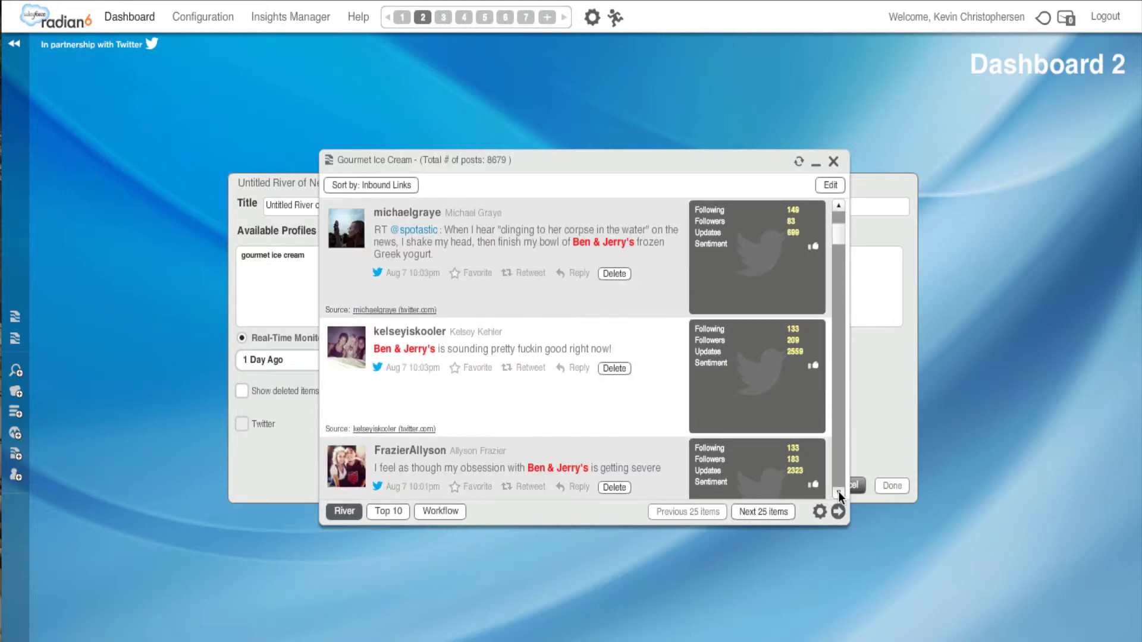
click(838, 492)
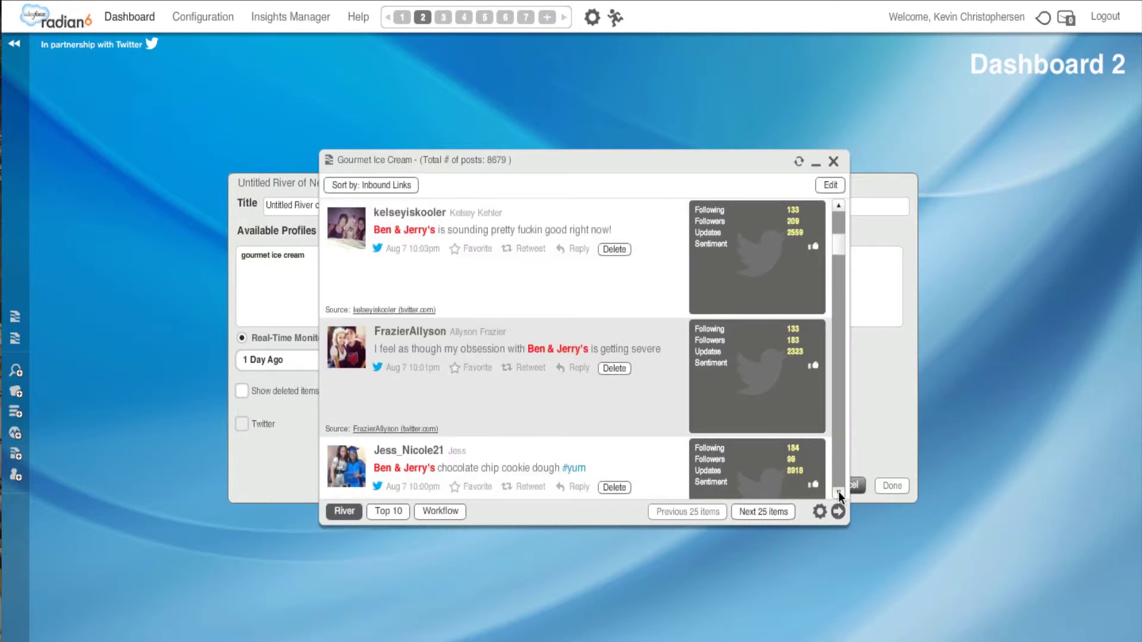
click(838, 491)
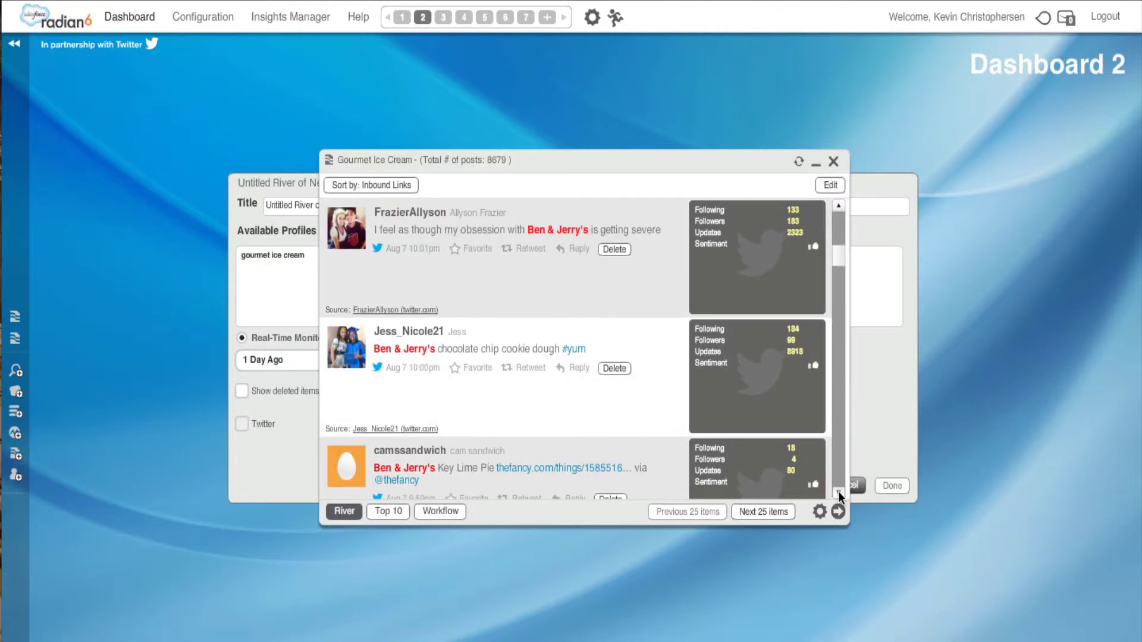
click(837, 491)
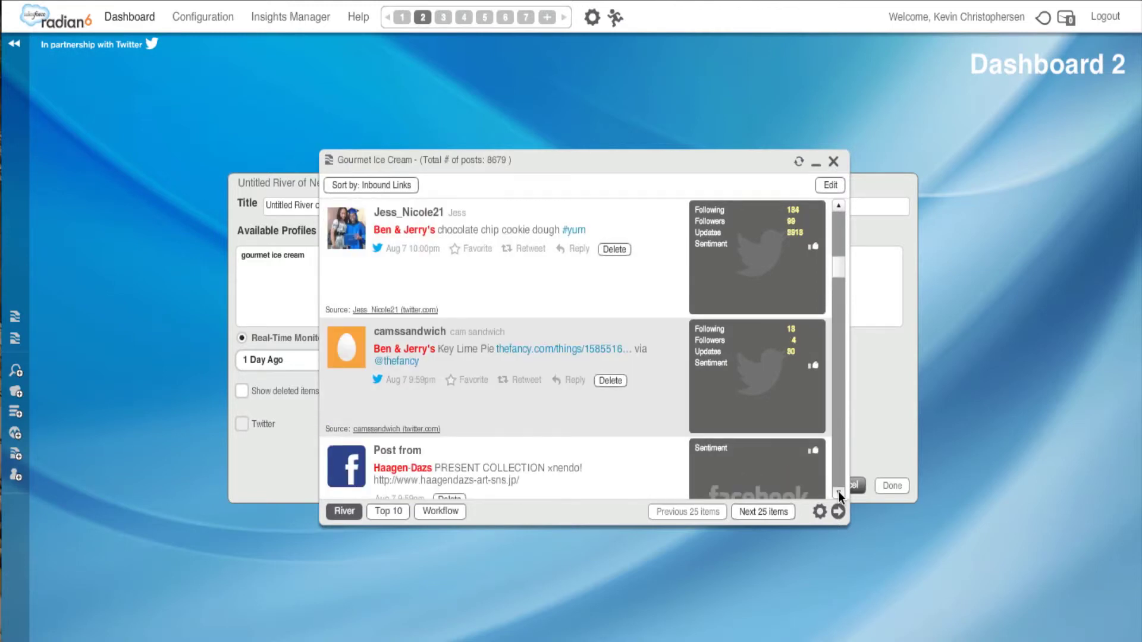
click(837, 491)
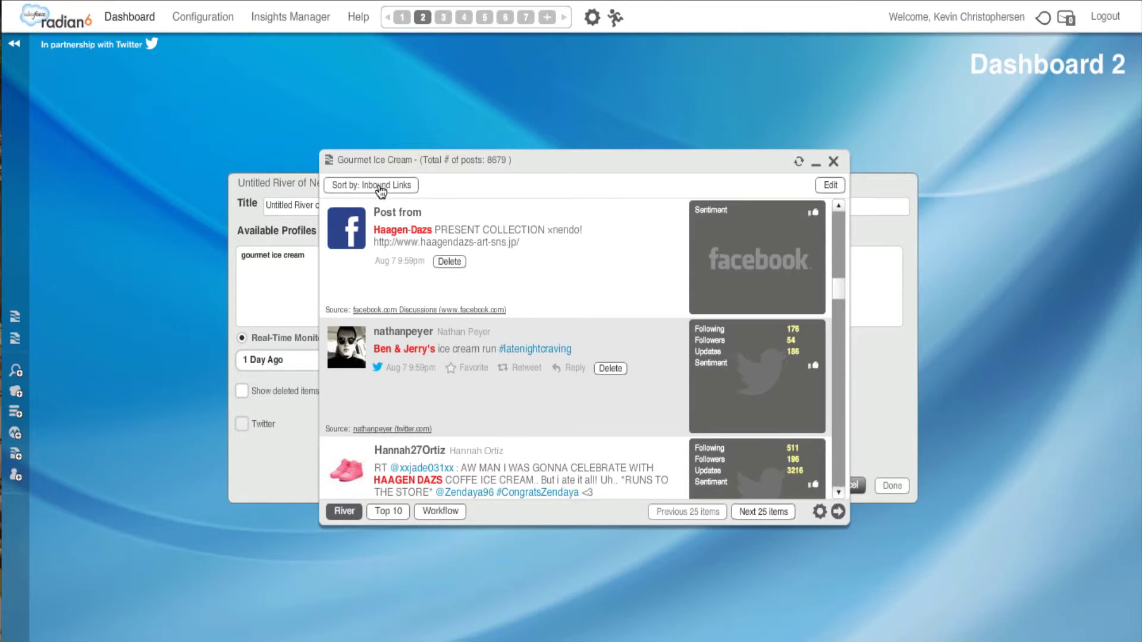
click(381, 189)
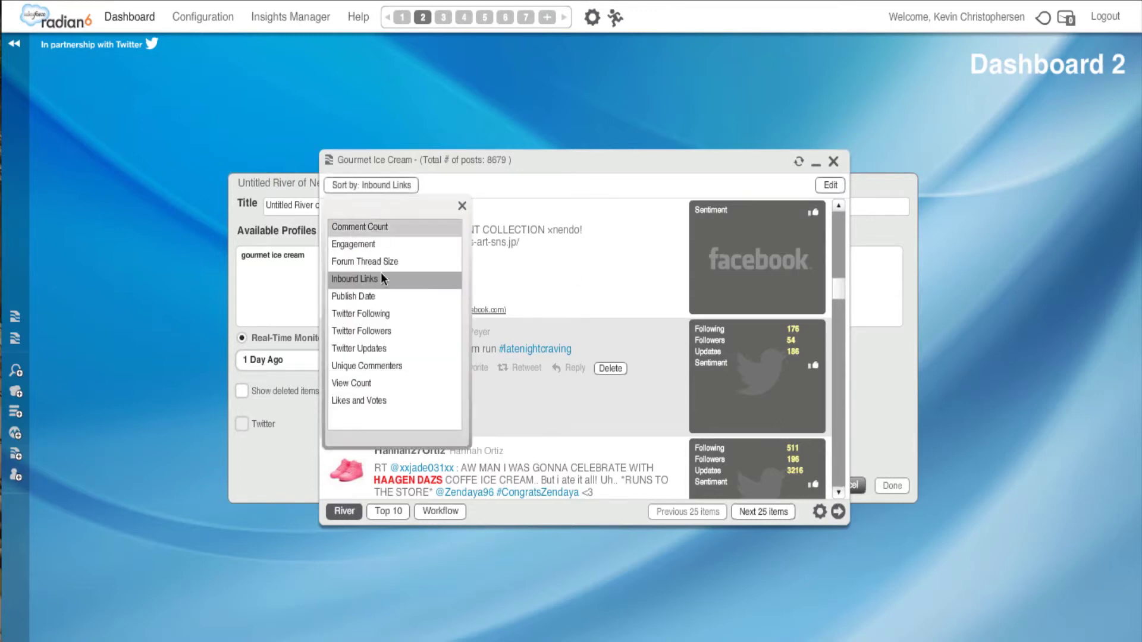
Sort the posts by Twitter Following, led by a 72537-following account, and reopen the sort list.
click(378, 313)
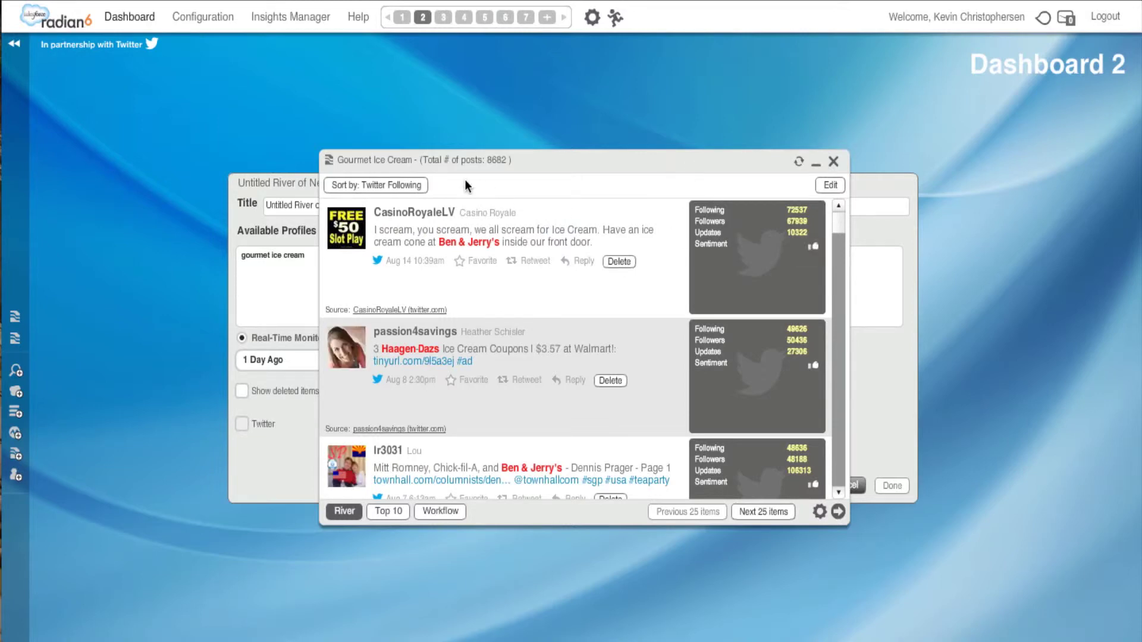
click(408, 188)
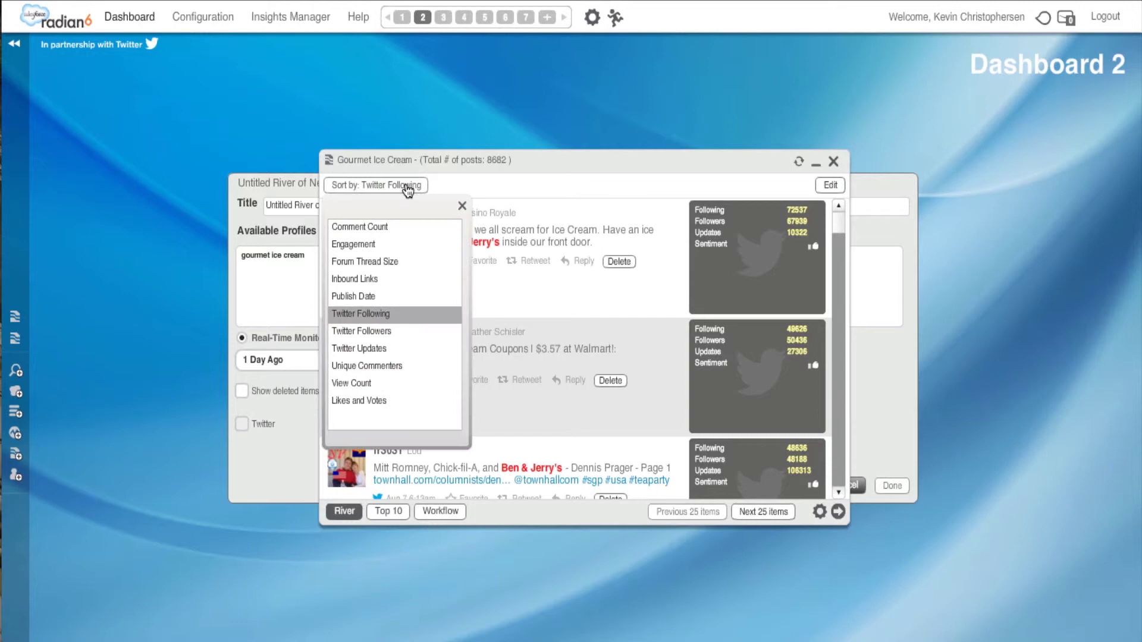
Sort the posts by Twitter Followers so the most-followed authors lead.
click(397, 330)
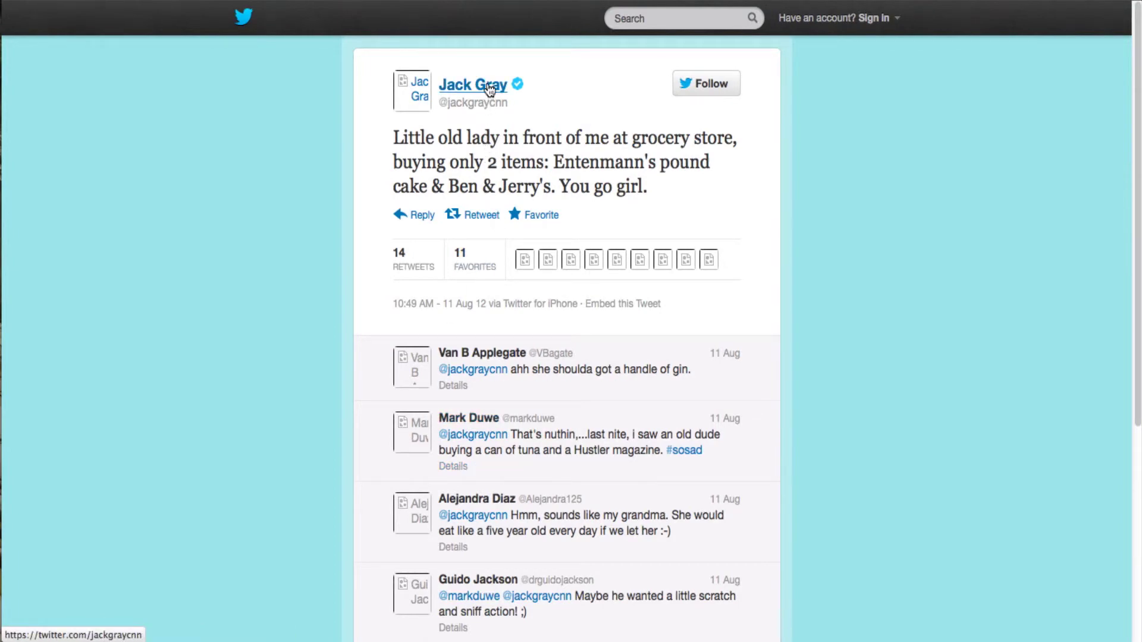
Show the grocery-store tweet author's profile summary on Twitter.
click(489, 86)
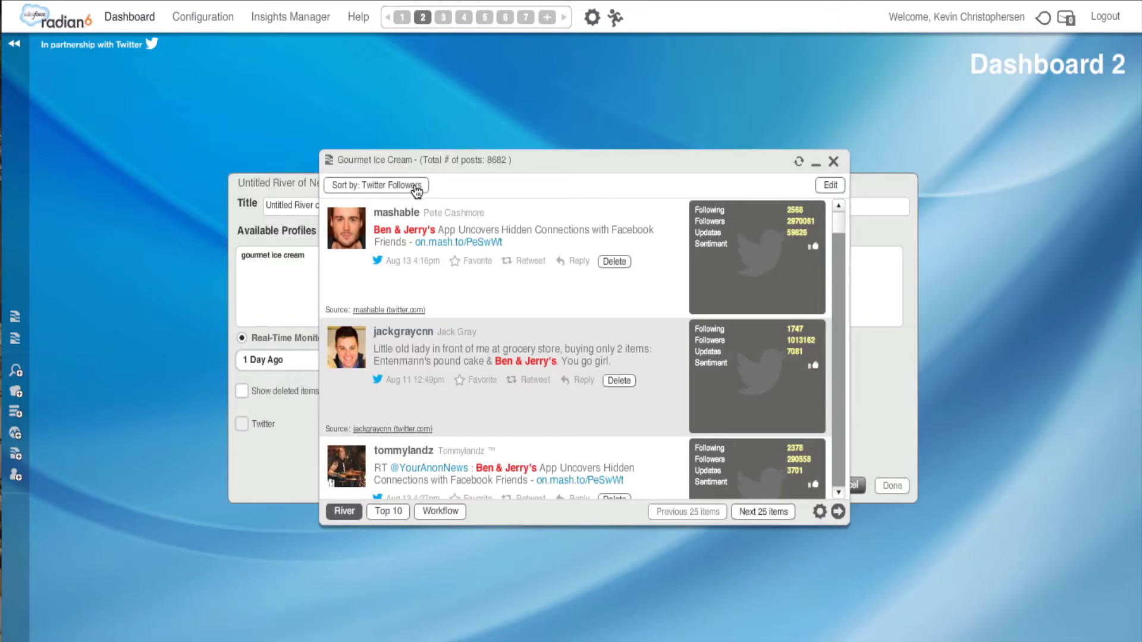
Re-sort the Gourmet Ice Cream river by Unique Commenters and scroll through the 8682 posts.
click(416, 187)
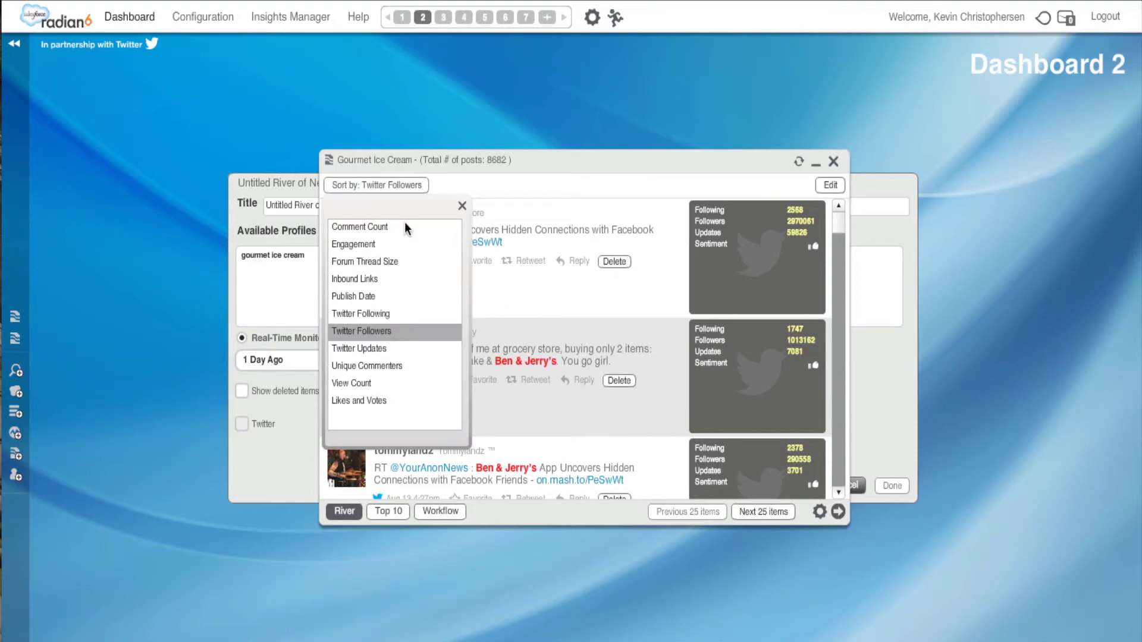
click(398, 366)
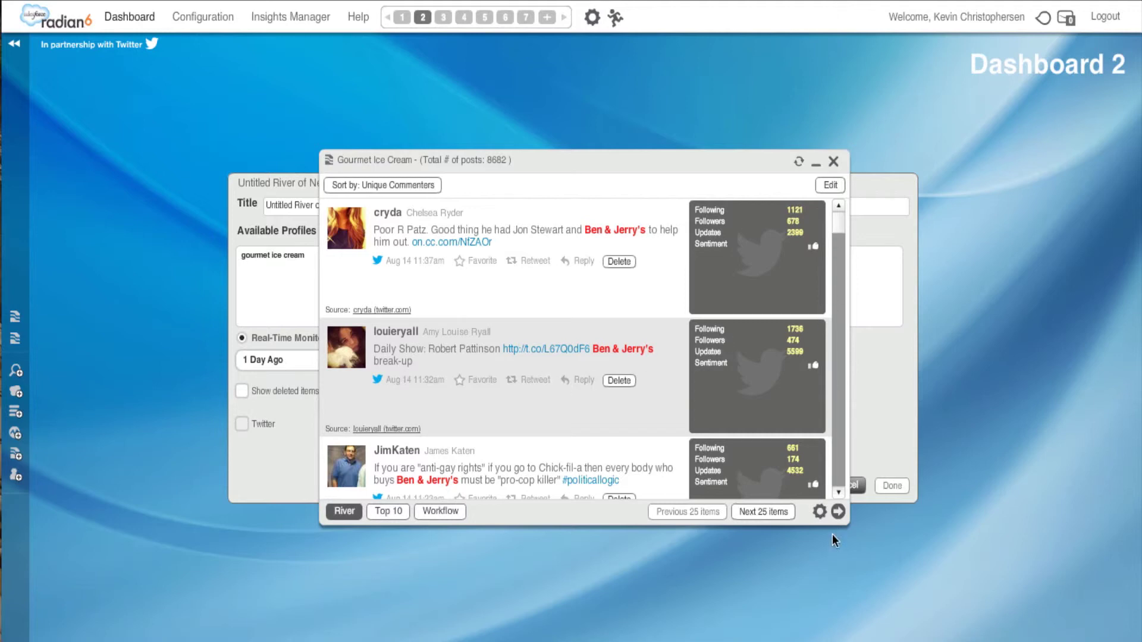
click(837, 492)
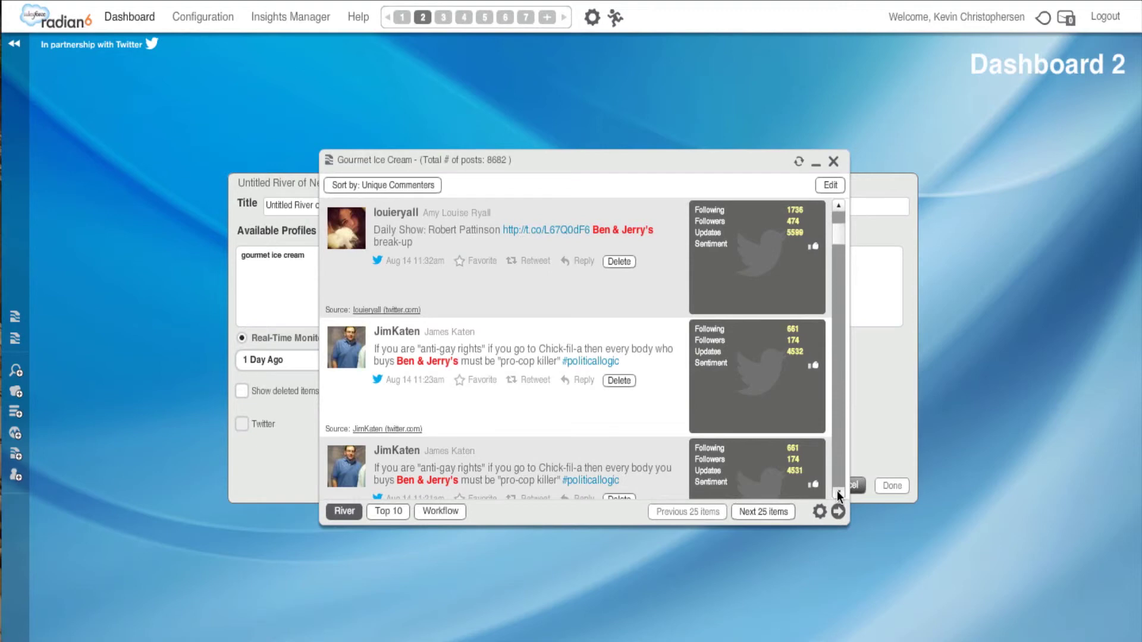
click(836, 492)
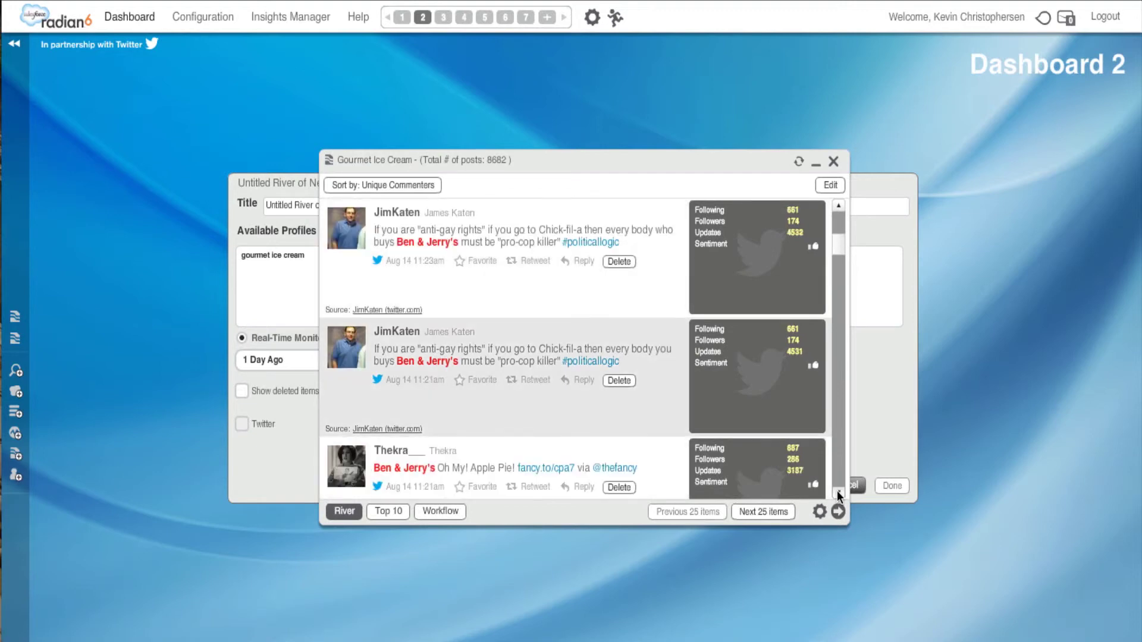
click(836, 492)
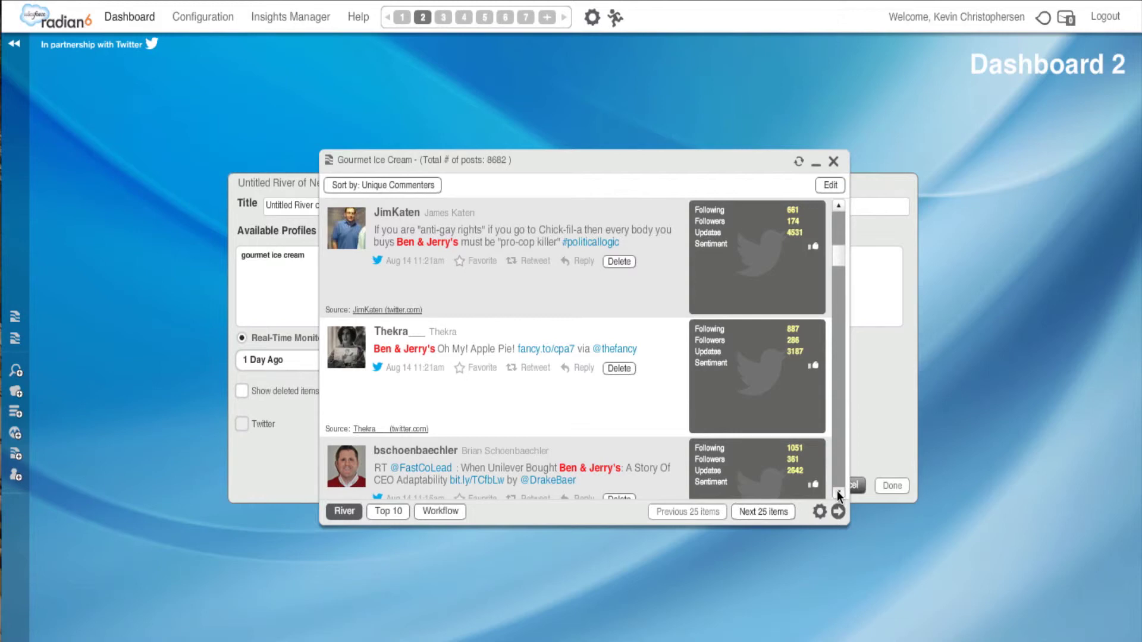
click(402, 186)
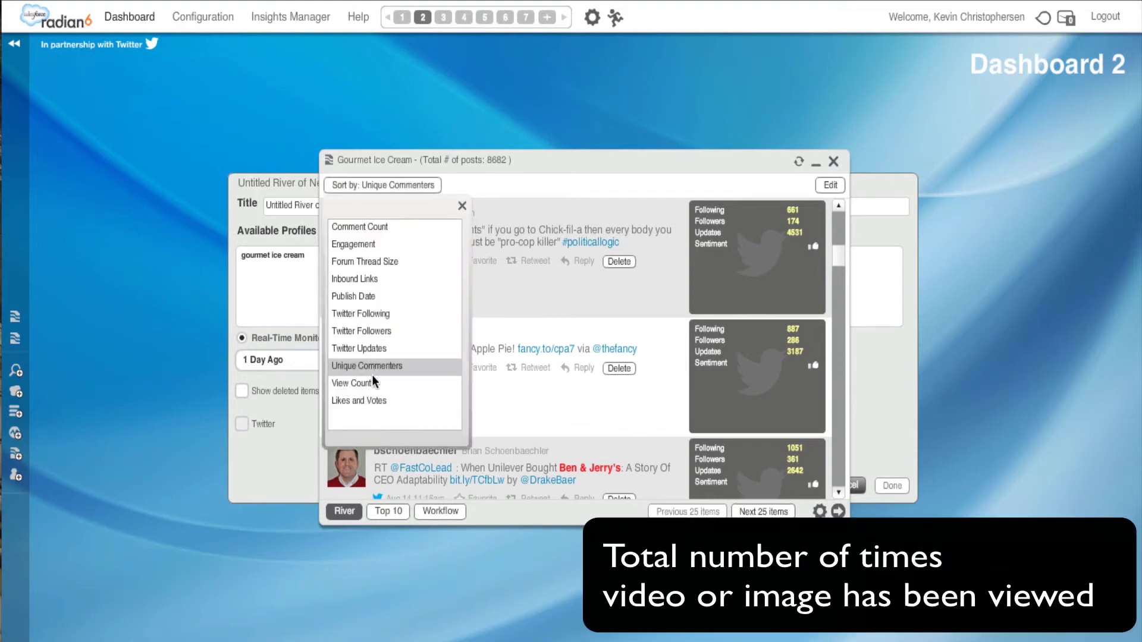
Sort the river by Comment Count, putting the 179-comment article first.
click(368, 383)
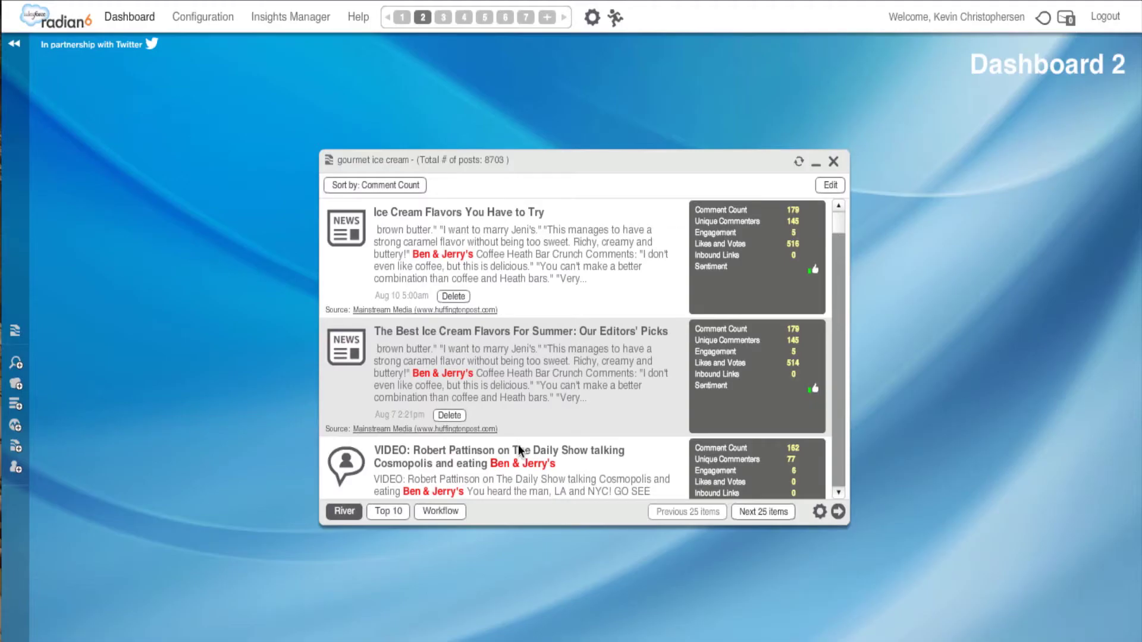
Display the widget as a Top 10 bar chart by Comment Count and read the bar values.
click(389, 511)
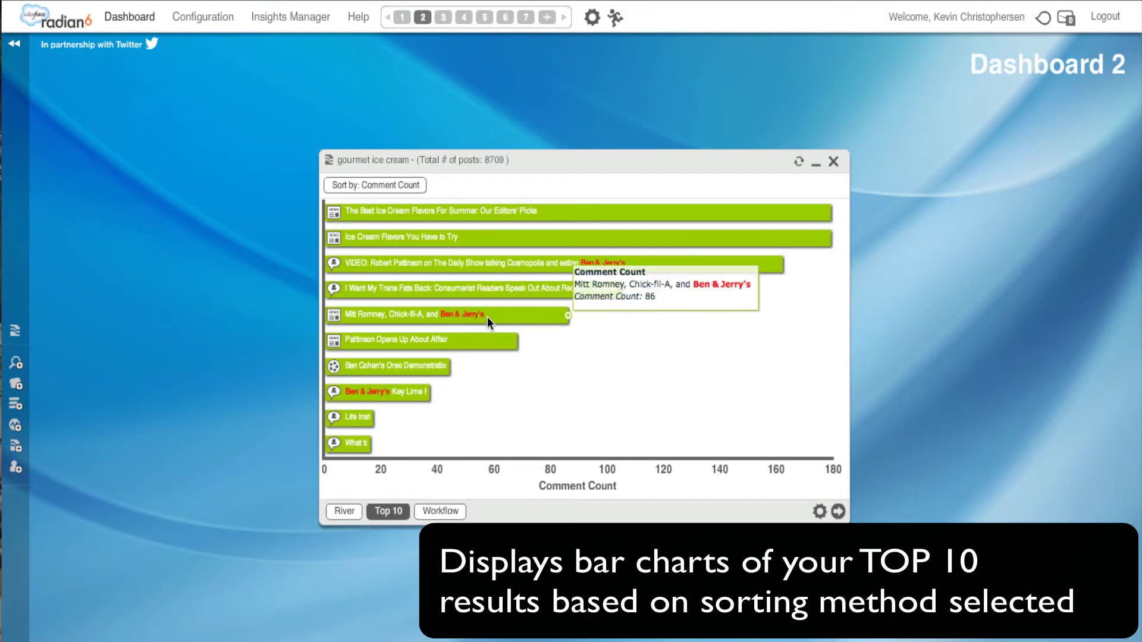
mouse_move(528, 211)
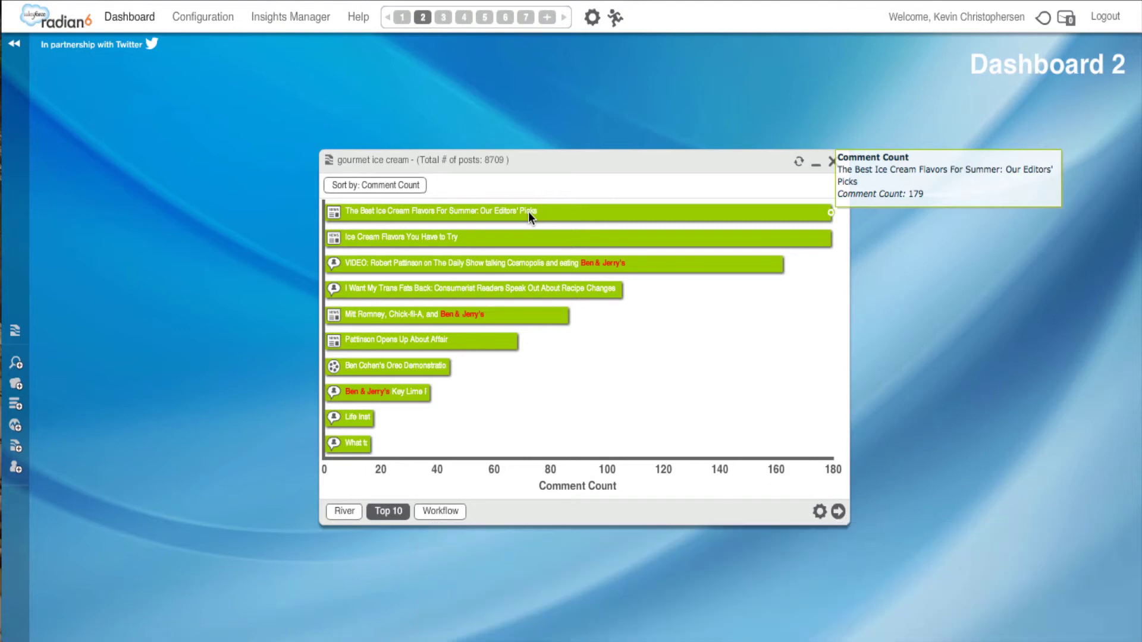
click(523, 266)
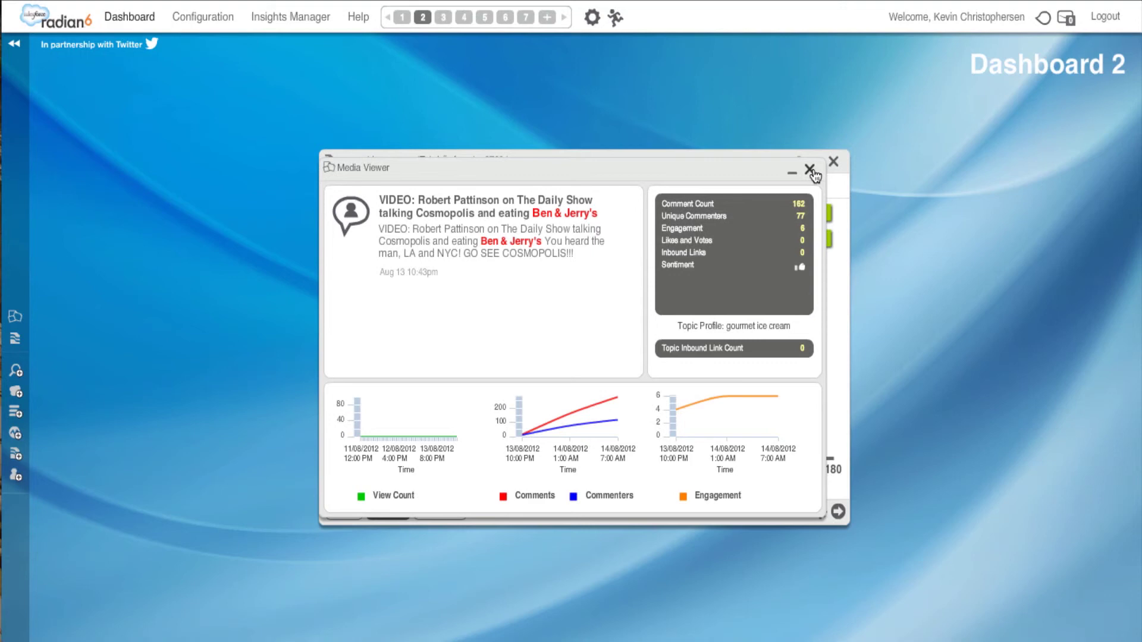
Close the post details window and put the gourmet ice cream widget in Workflow view.
click(810, 171)
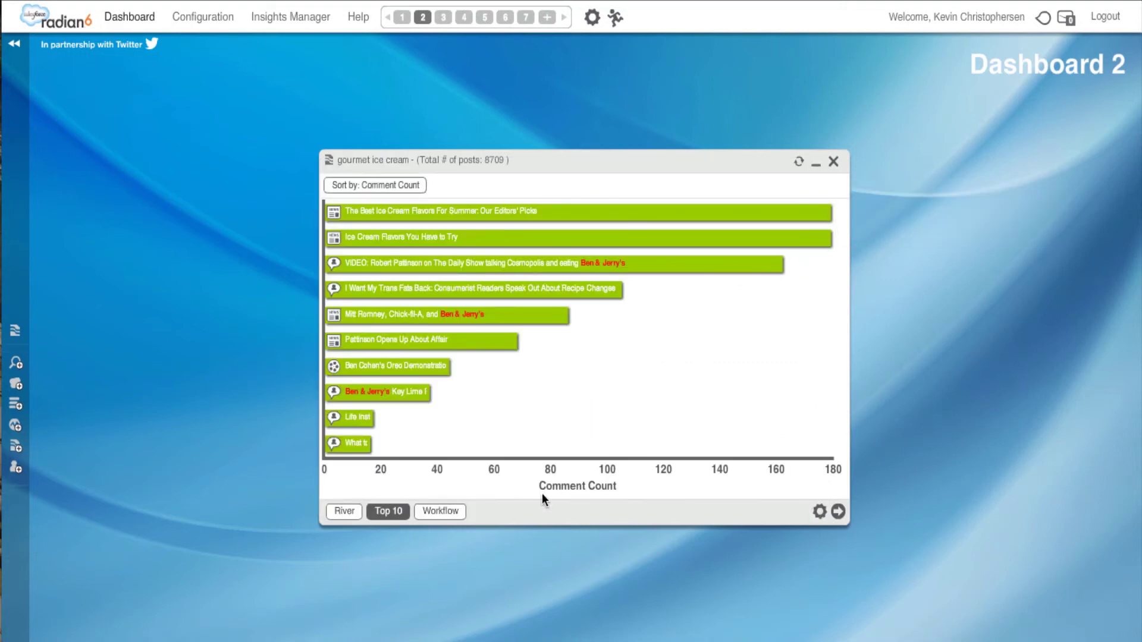
click(441, 516)
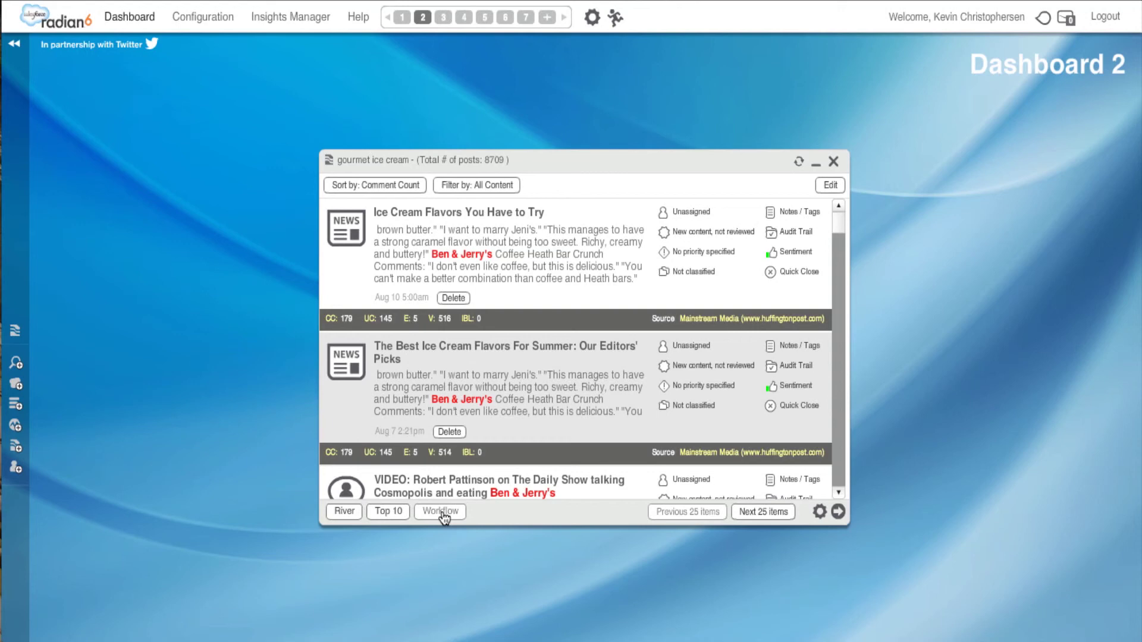
click(442, 512)
click(705, 213)
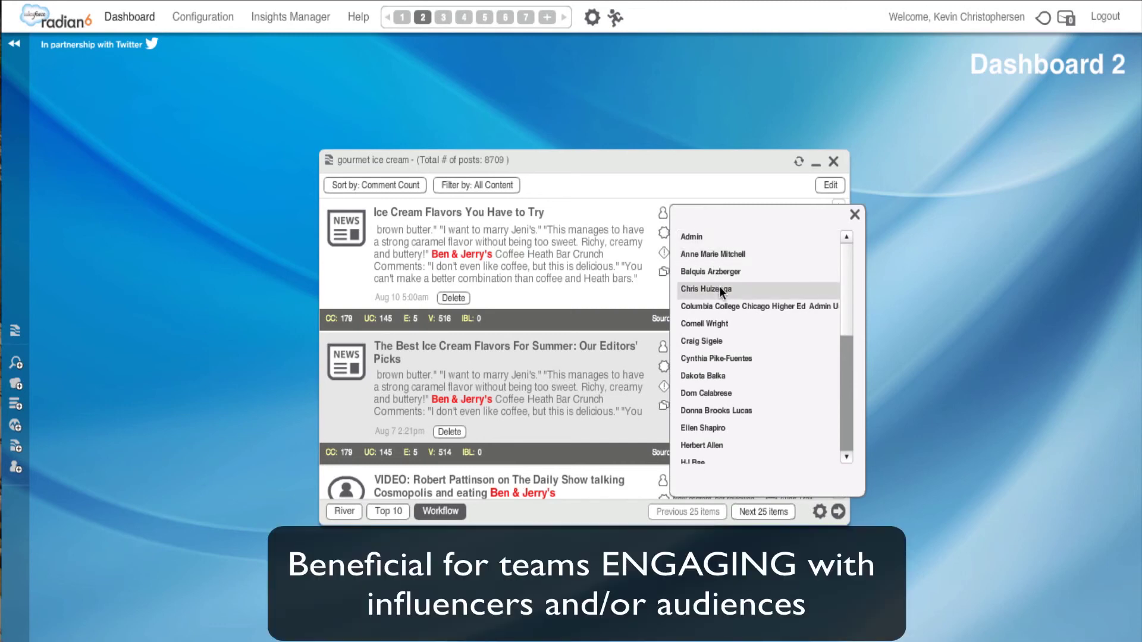
click(855, 217)
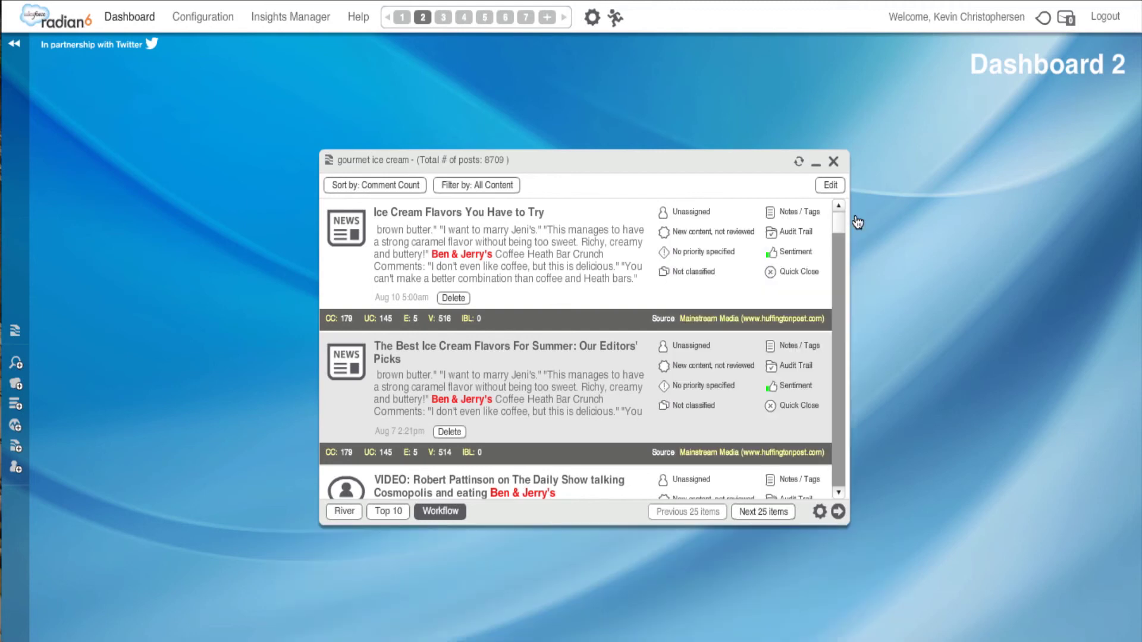